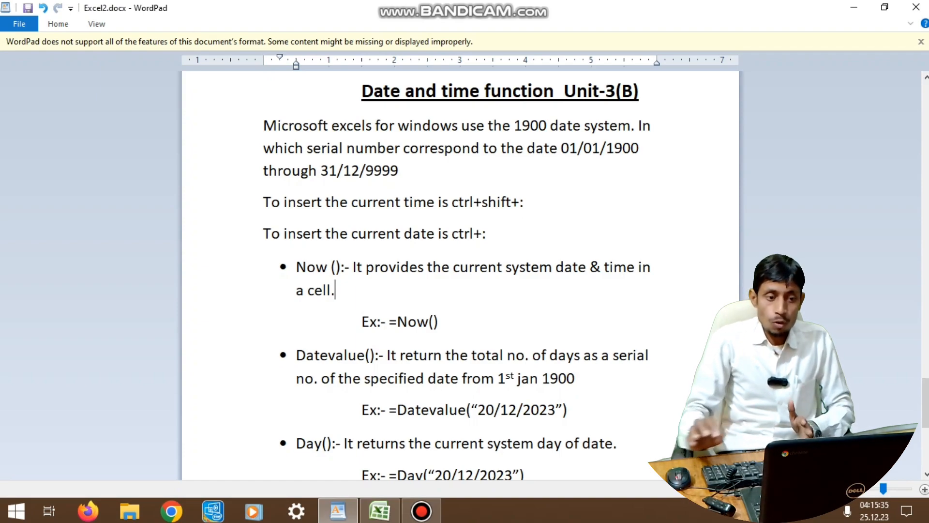
Switch from the WordPad notes to Excel and insert the current time in cell A1 and the current date in B1.
{"action": "left_click", "coordinate": [438, 322]}
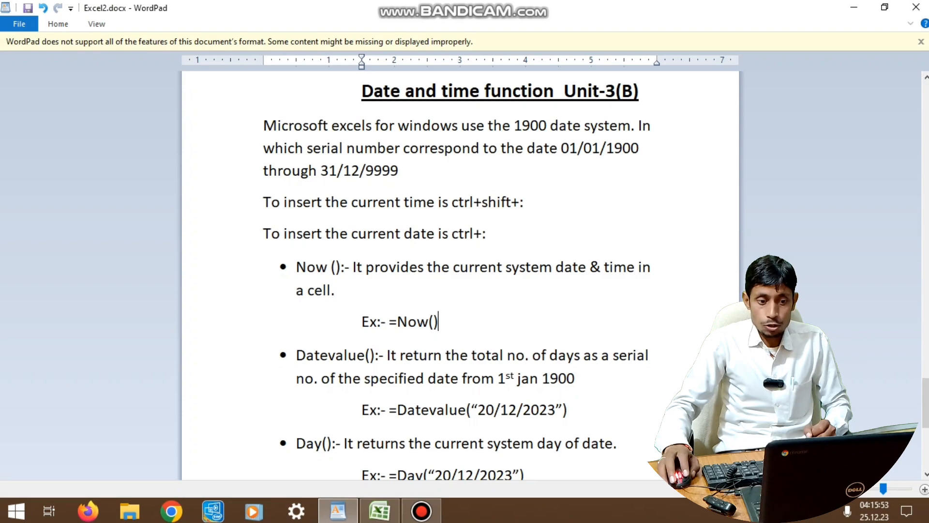
{"action": "left_click", "coordinate": [379, 511]}
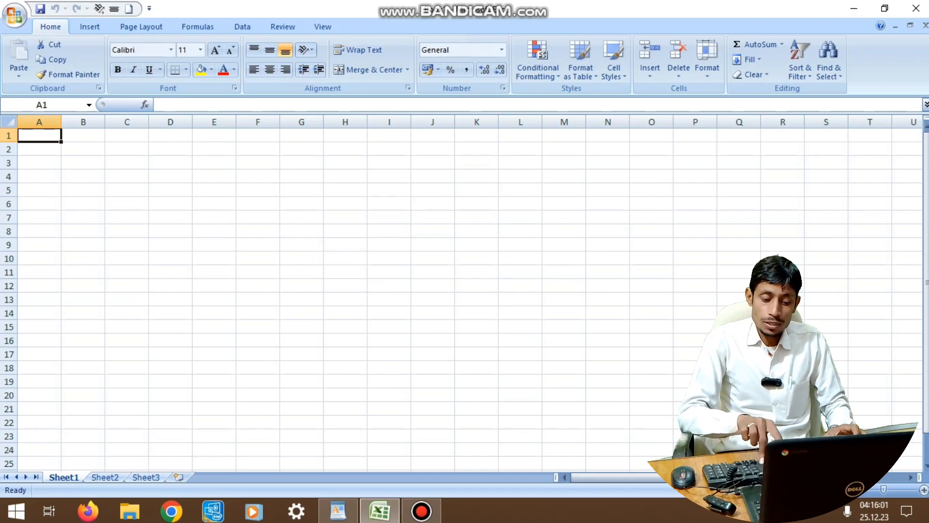
{"action": "key", "text": "ctrl+shift+semicolon"}
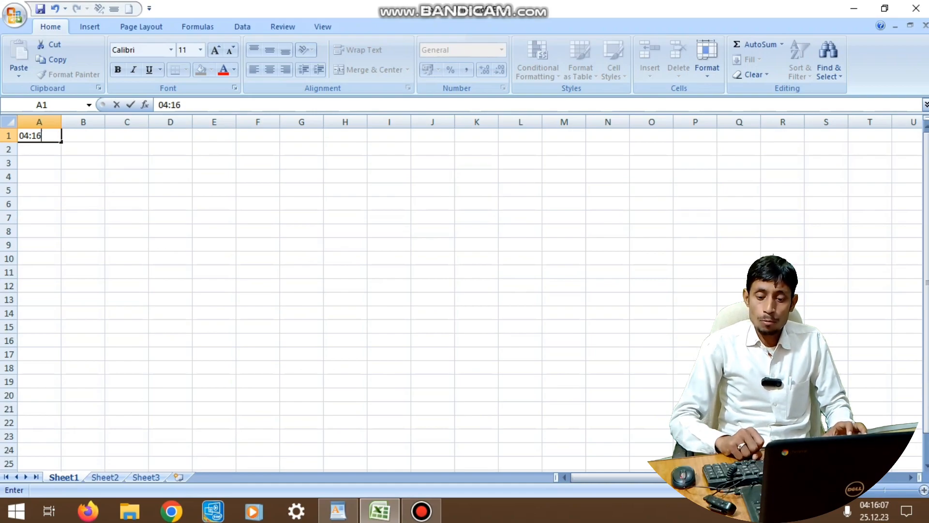
{"action": "key", "text": "Tab"}
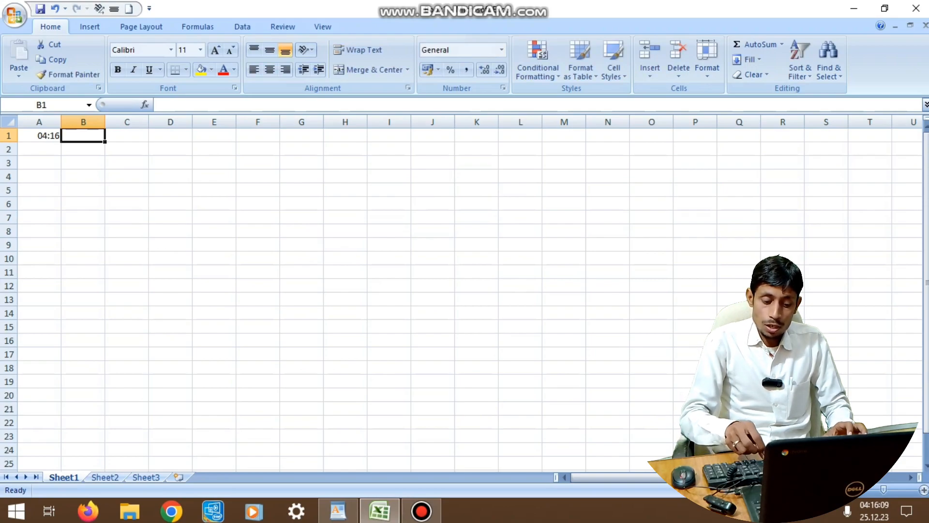
{"action": "key", "text": "ctrl+semicolon"}
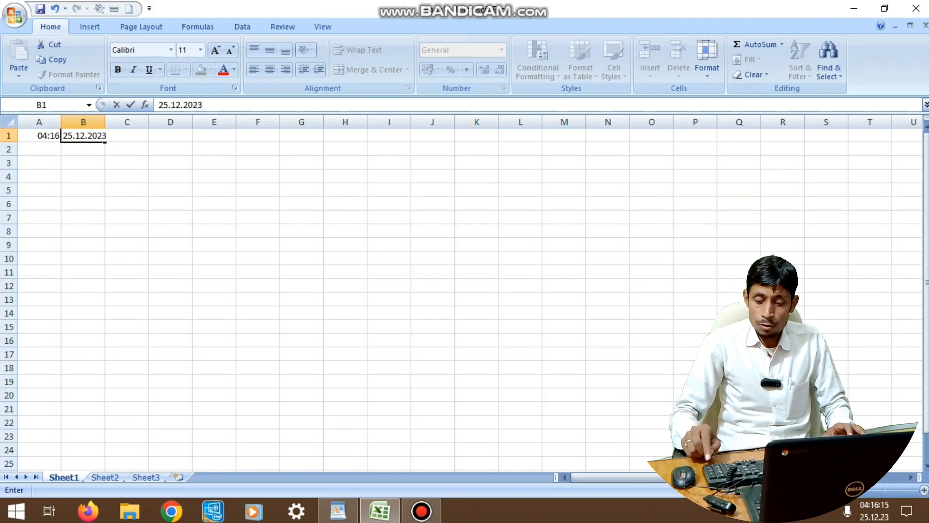
{"action": "key", "text": "Return"}
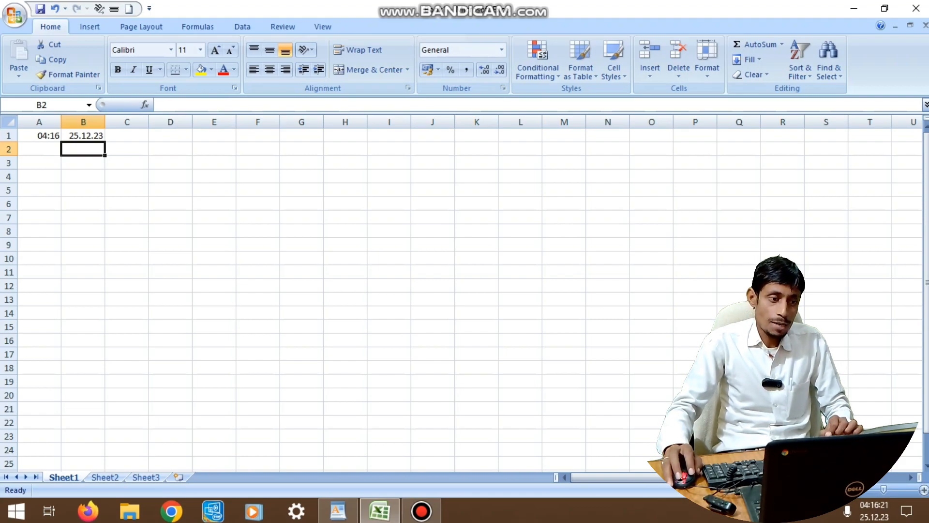
Label cell A2 "now" and enter the formula =now() in cell A3.
{"action": "left_click", "coordinate": [39, 149]}
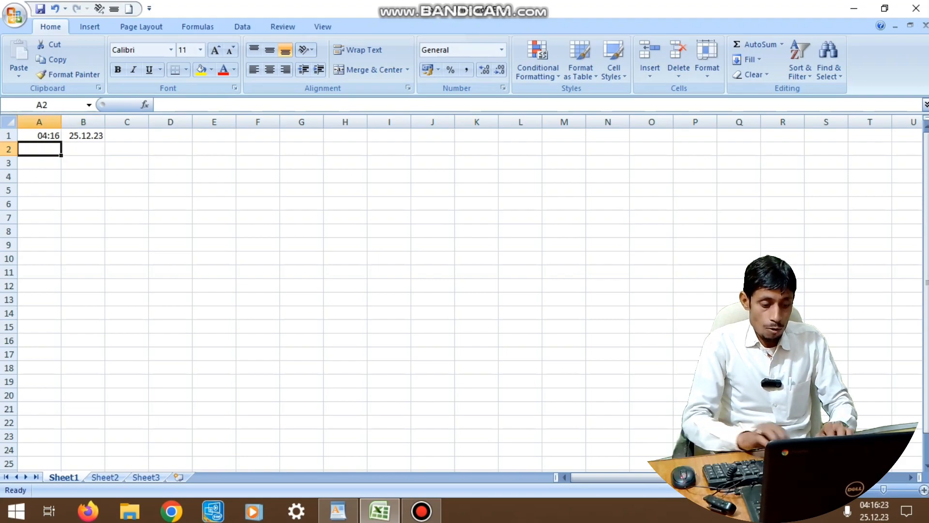
{"action": "type", "text": "now"}
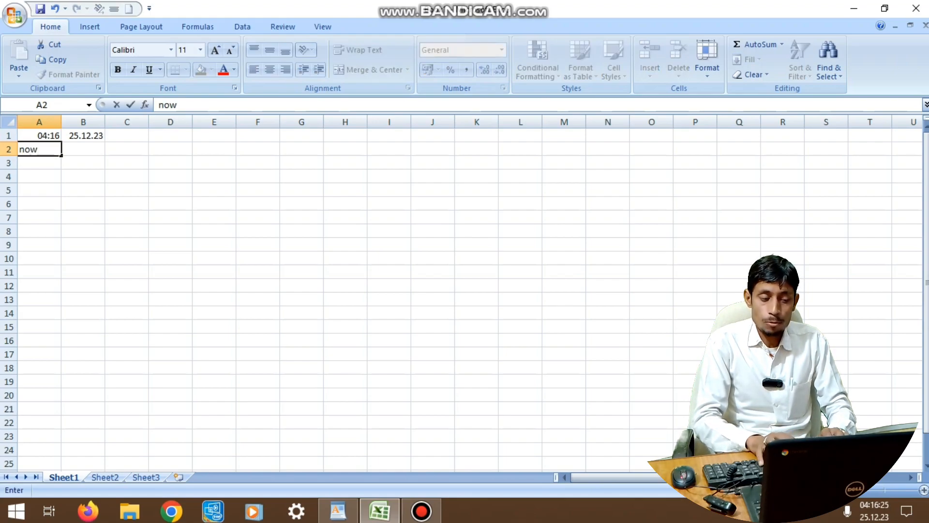
{"action": "key", "text": "Return"}
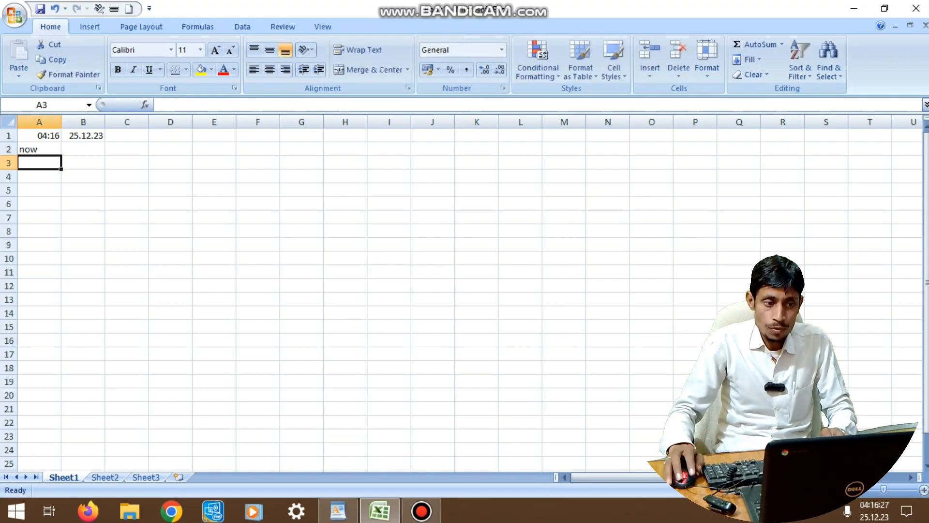
{"action": "type", "text": "=n"}
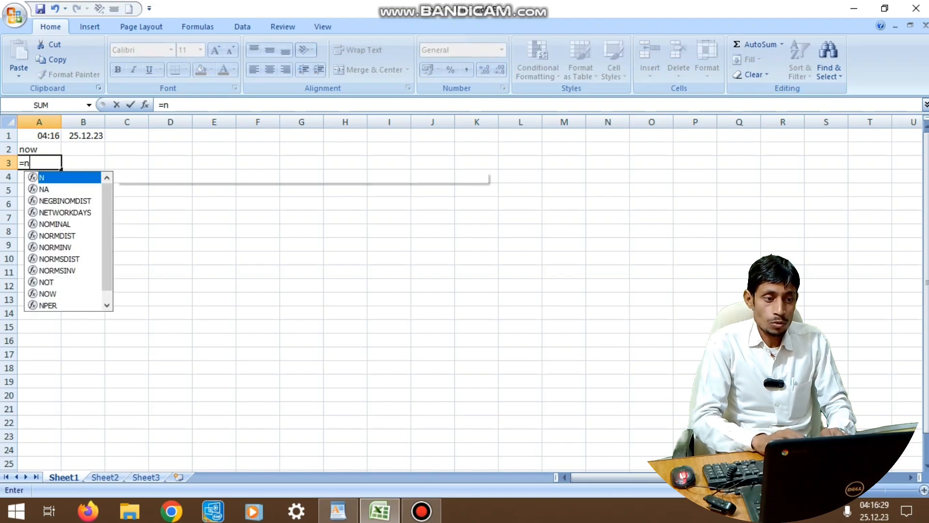
{"action": "type", "text": "ow()"}
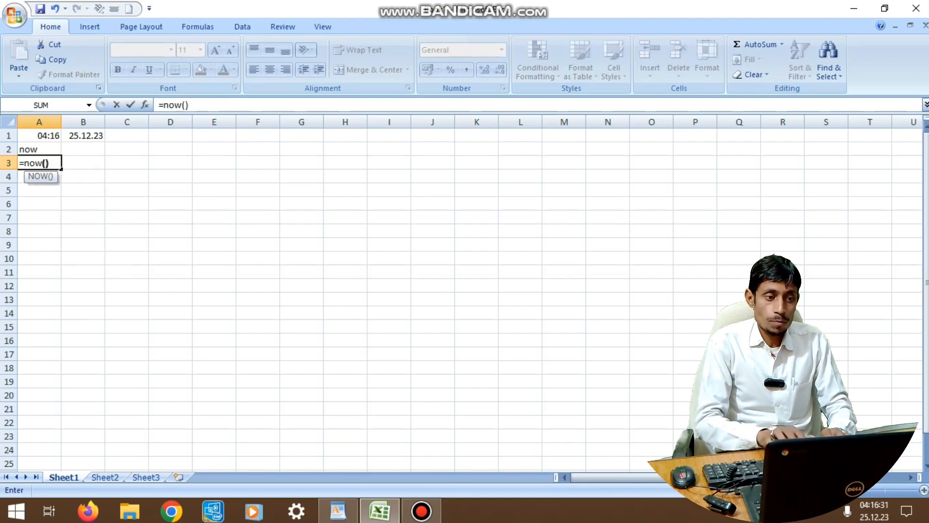
{"action": "key", "text": "Return"}
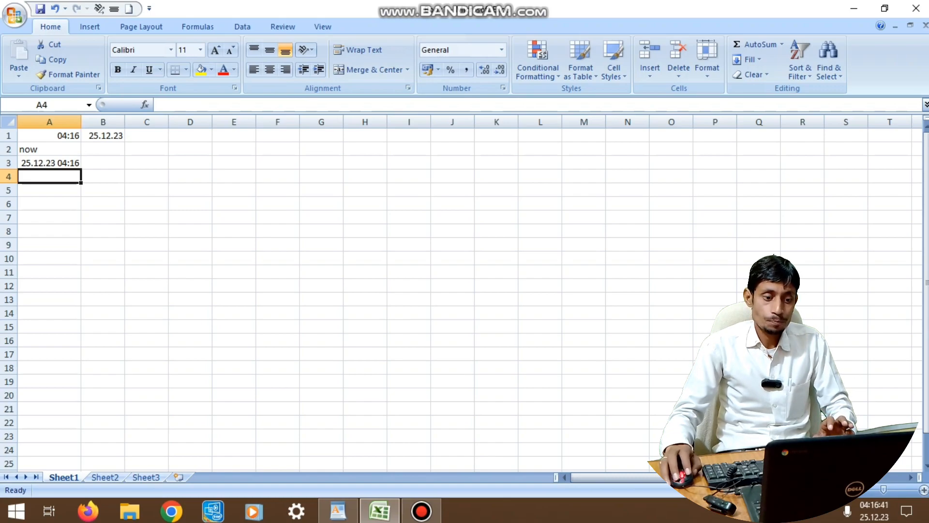
Consult the Datevalue entry in the WordPad notes and label cell B3 of the Excel sheet "datevalue".
{"action": "left_click", "coordinate": [339, 511]}
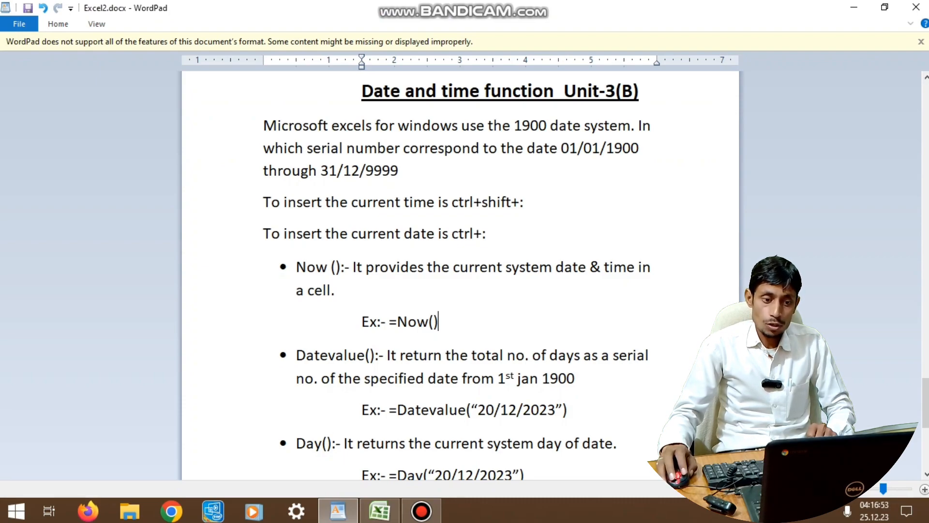
{"action": "left_click", "coordinate": [575, 379]}
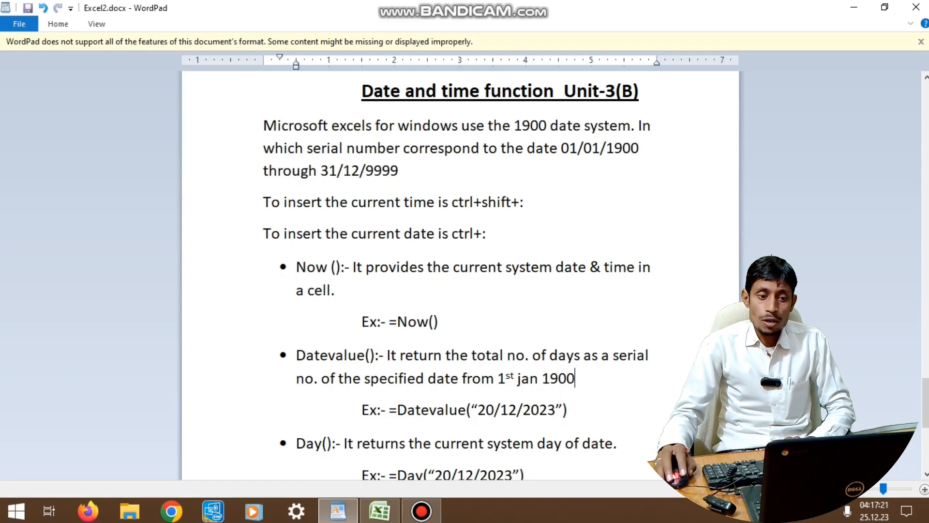
{"action": "left_click", "coordinate": [568, 410]}
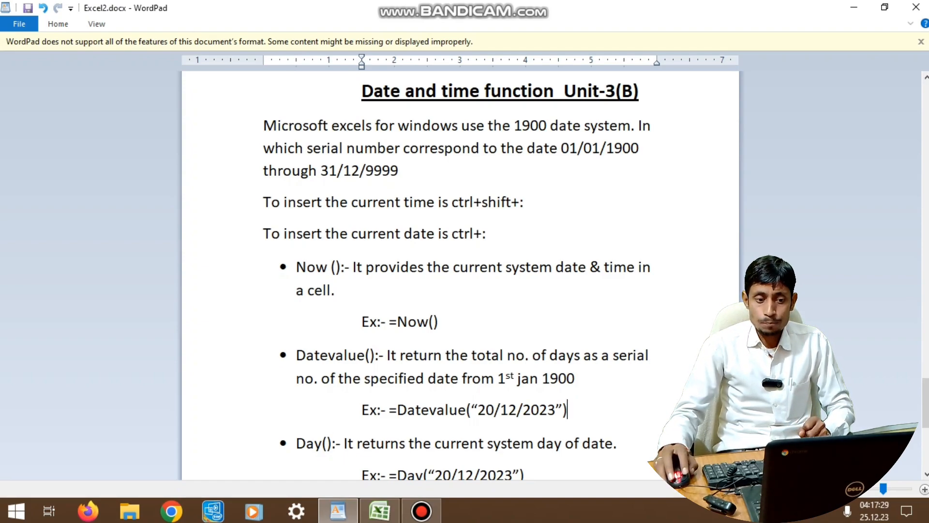
{"action": "left_click", "coordinate": [380, 511]}
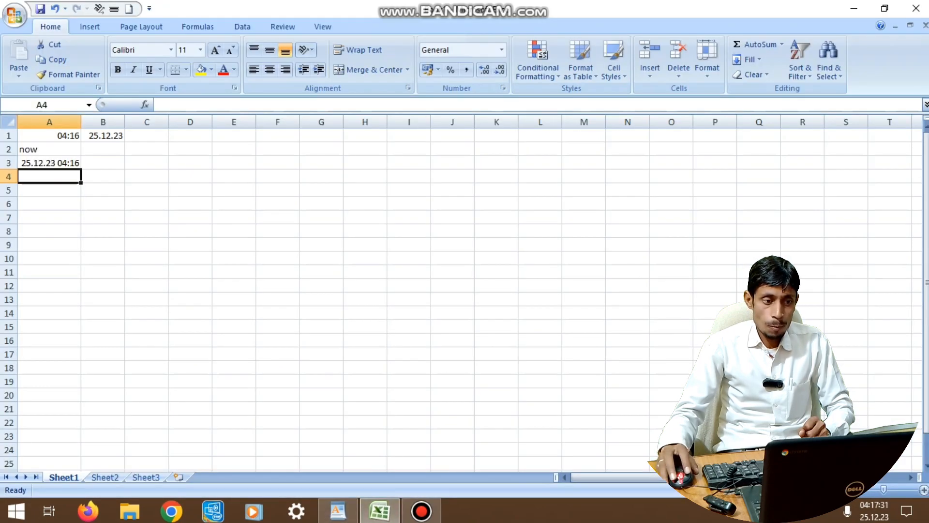
{"action": "left_click", "coordinate": [103, 163]}
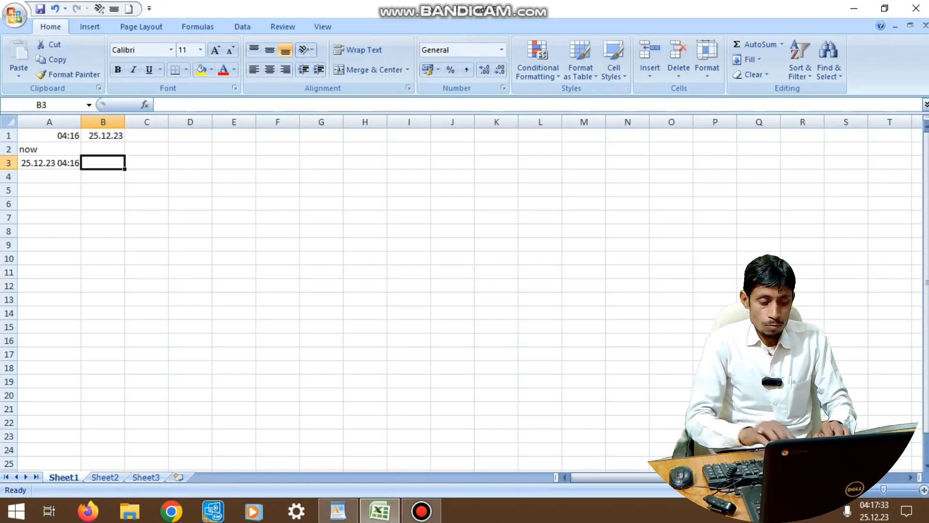
{"action": "type", "text": "dateva"}
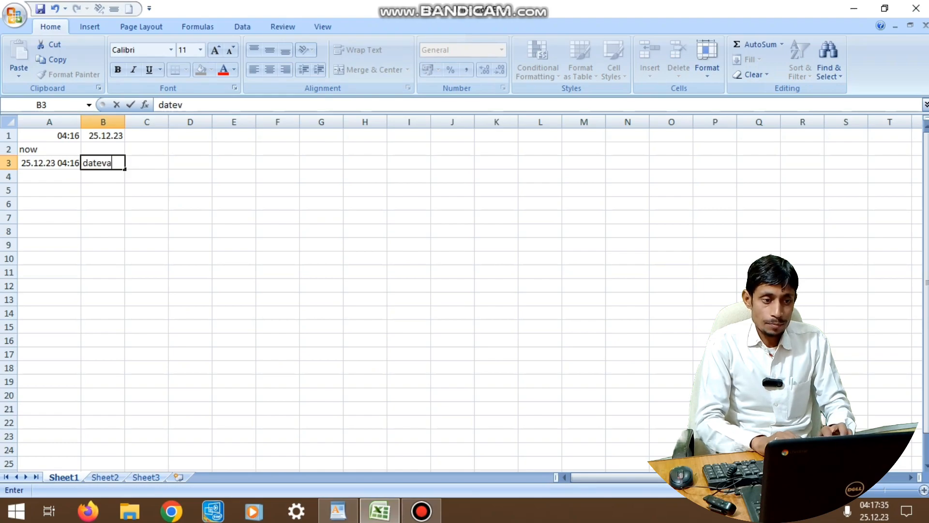
{"action": "type", "text": "lue"}
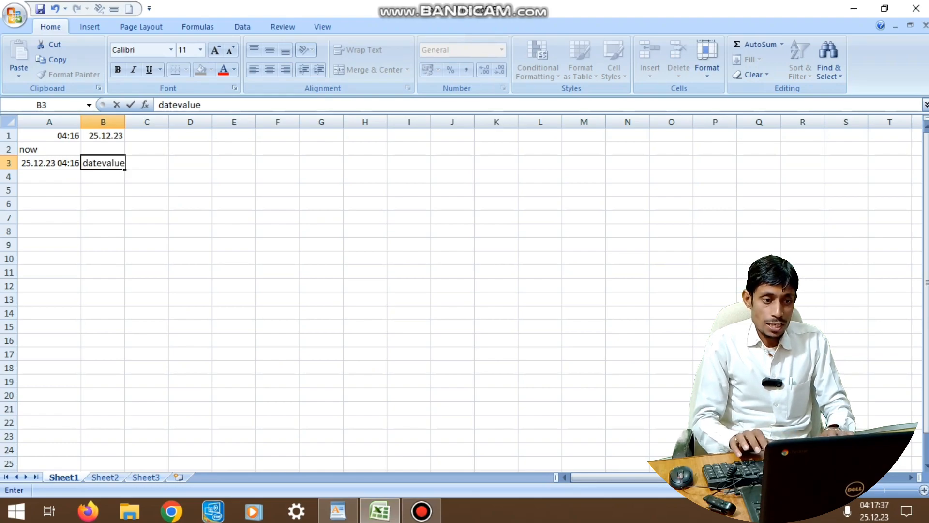
{"action": "key", "text": "Return"}
Enter the formula =datevalue("25/12/2023") in cell B4 below the datevalue label.
{"action": "type", "text": "="}
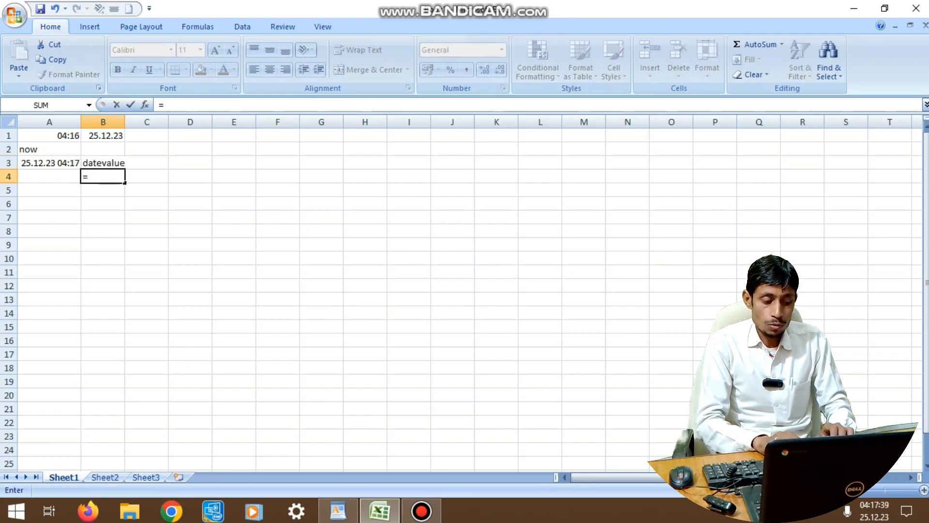
{"action": "type", "text": "datevalu"}
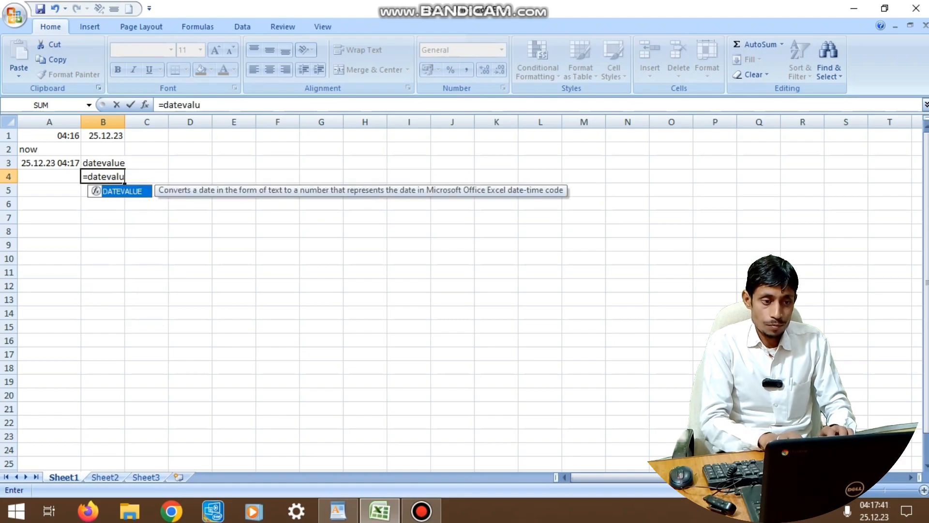
{"action": "type", "text": "e(\""}
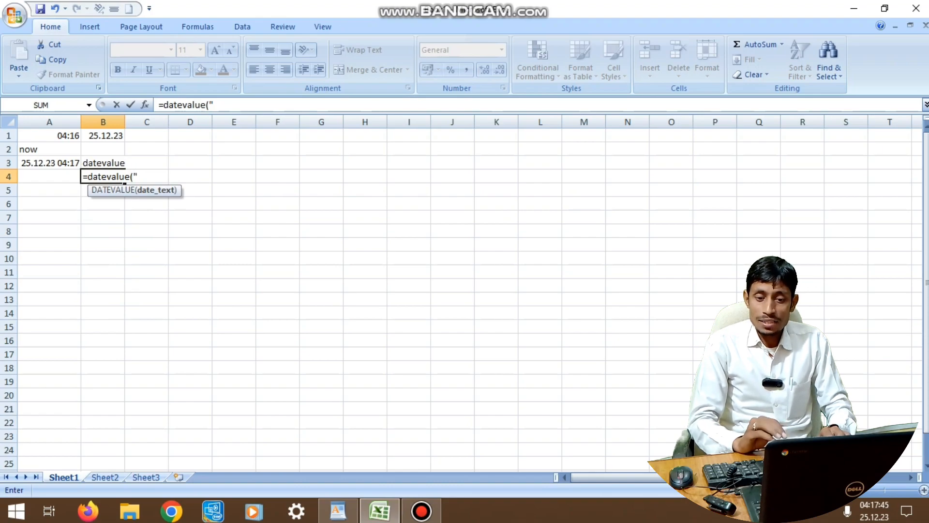
{"action": "type", "text": "25"}
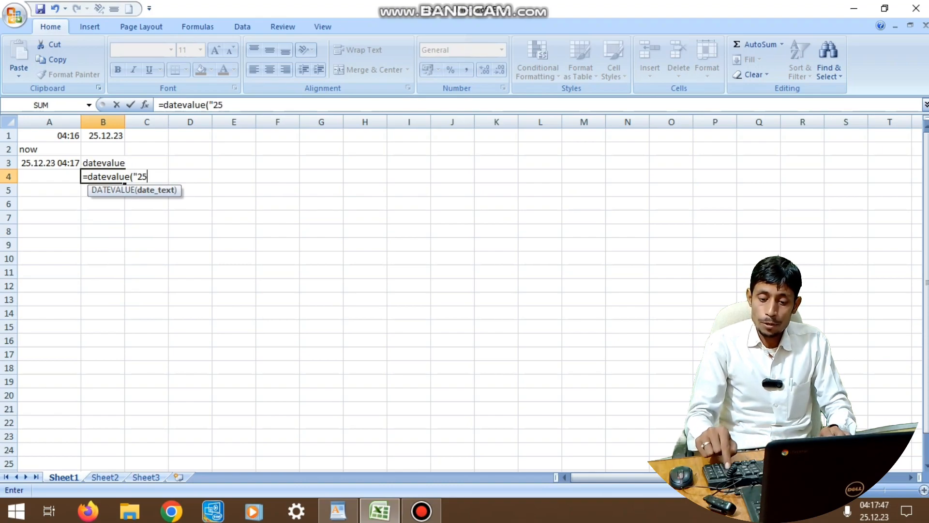
{"action": "type", "text": "/12/"}
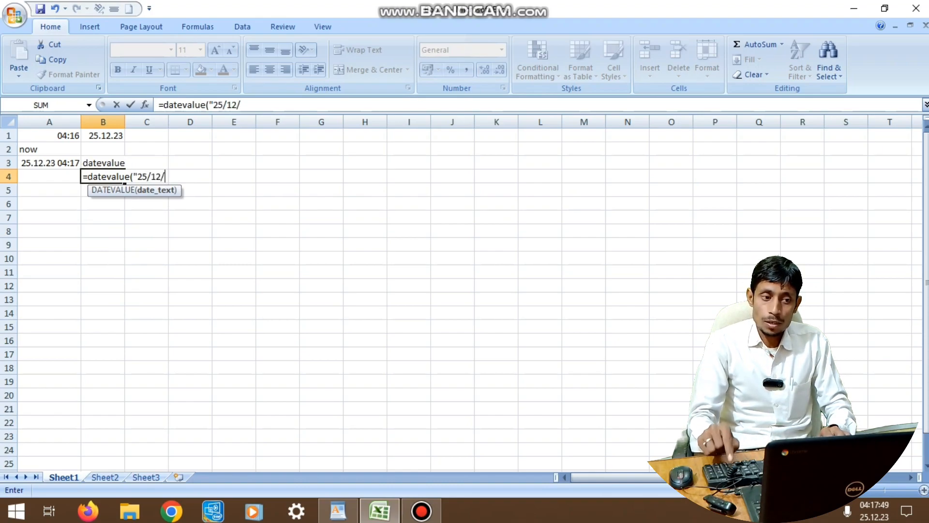
{"action": "type", "text": "2023\""}
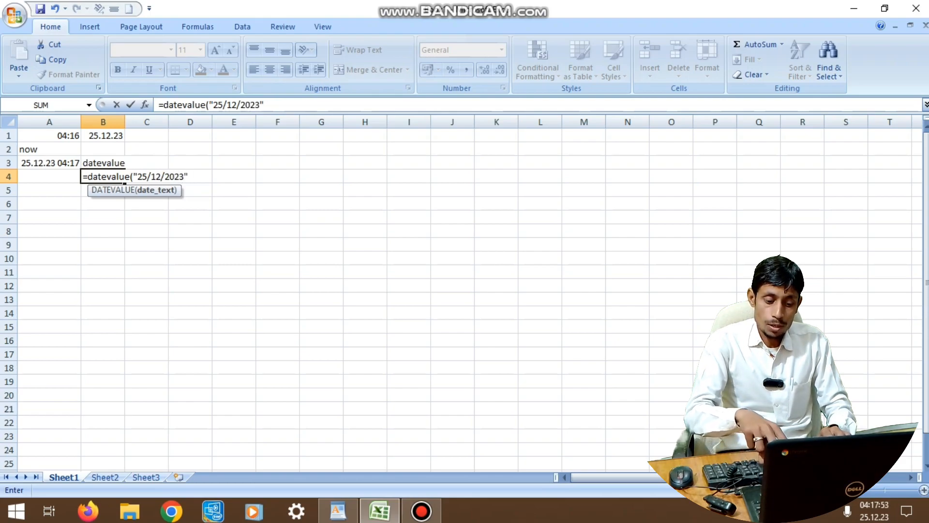
{"action": "type", "text": ")"}
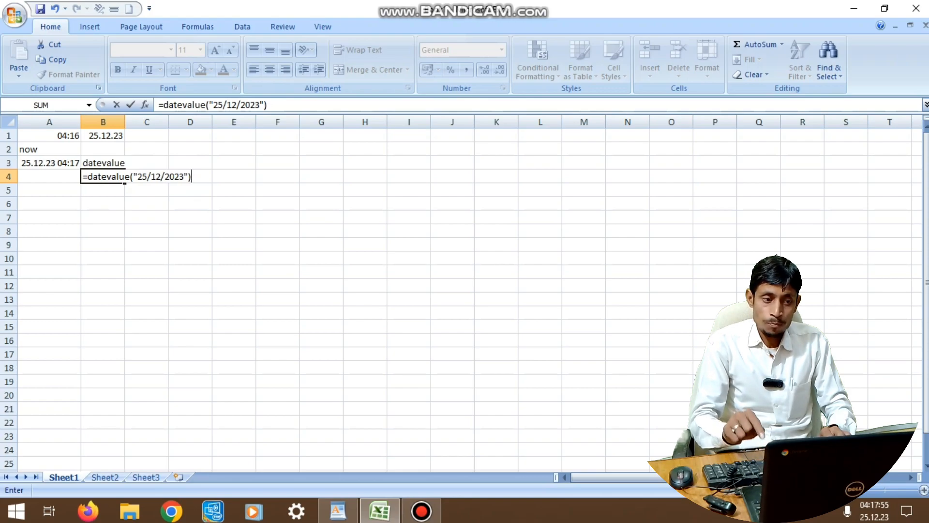
{"action": "key", "text": "Return"}
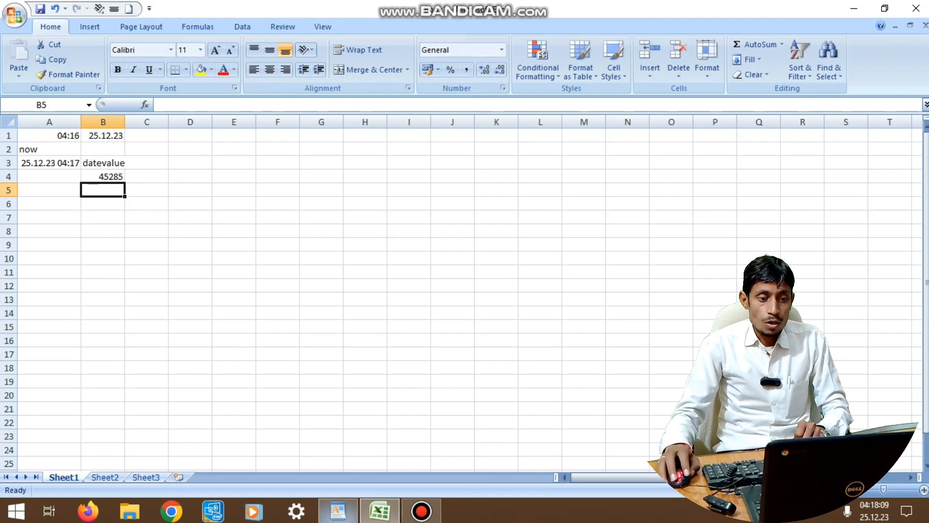
Switch to the WordPad notes and read the Day, Month and Year function descriptions and examples.
{"action": "left_click", "coordinate": [337, 511]}
{"action": "scroll", "coordinate": [460, 281], "scroll_direction": "down", "scroll_amount": 3}
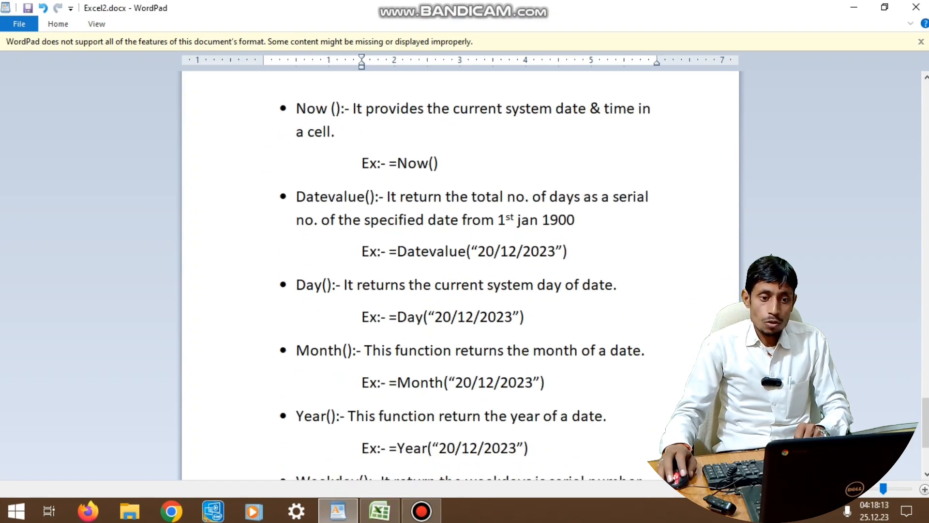
{"action": "left_click", "coordinate": [617, 285]}
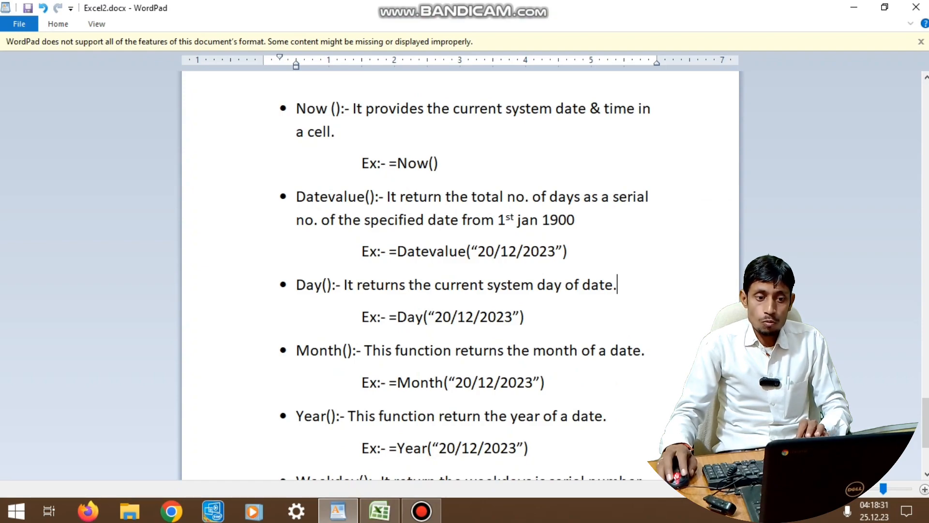
{"action": "left_click", "coordinate": [524, 317]}
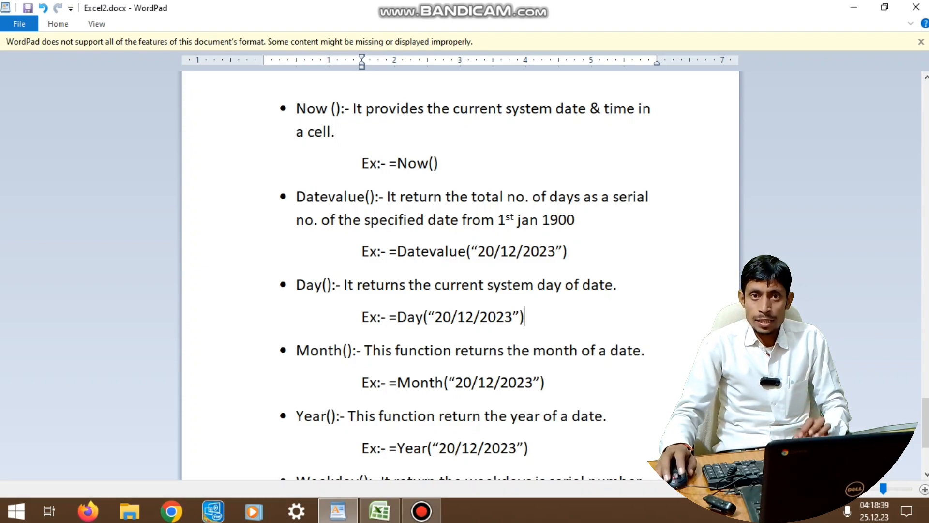
{"action": "scroll", "coordinate": [465, 283], "scroll_direction": "down", "scroll_amount": 1}
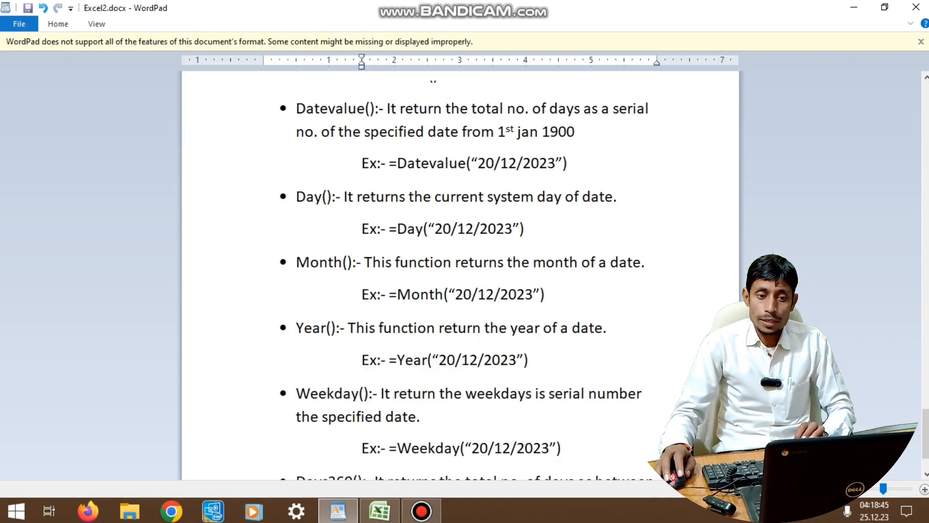
{"action": "left_click", "coordinate": [646, 262]}
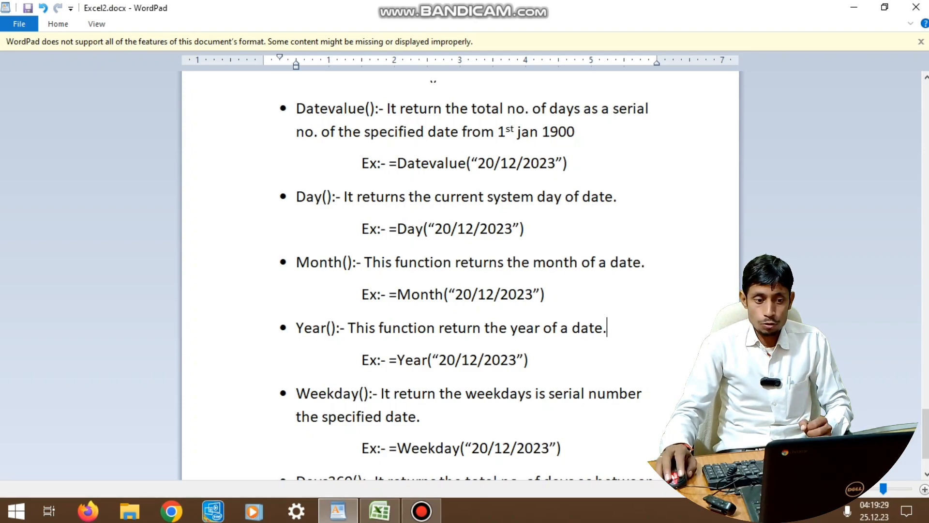
Switch back to Excel and label cell C3 "day" beside the datevalue label.
{"action": "left_click", "coordinate": [380, 510]}
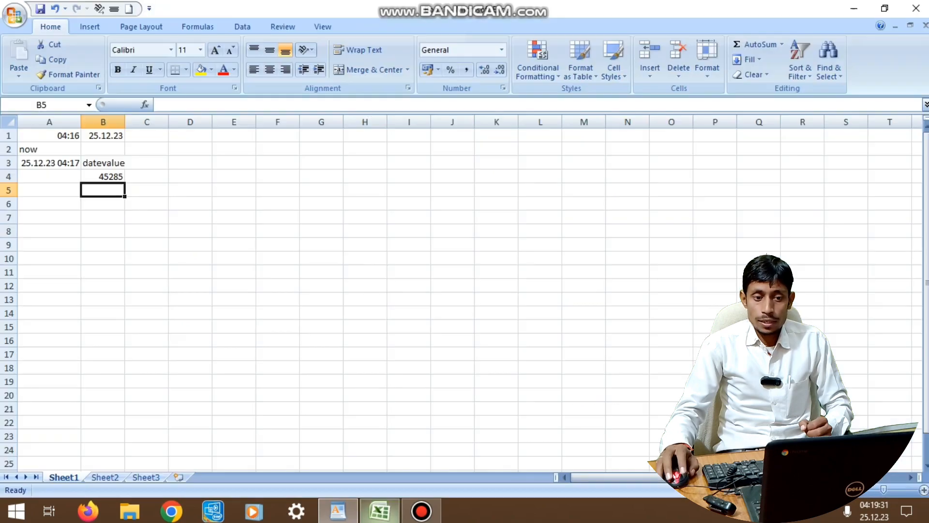
{"action": "left_click", "coordinate": [146, 162]}
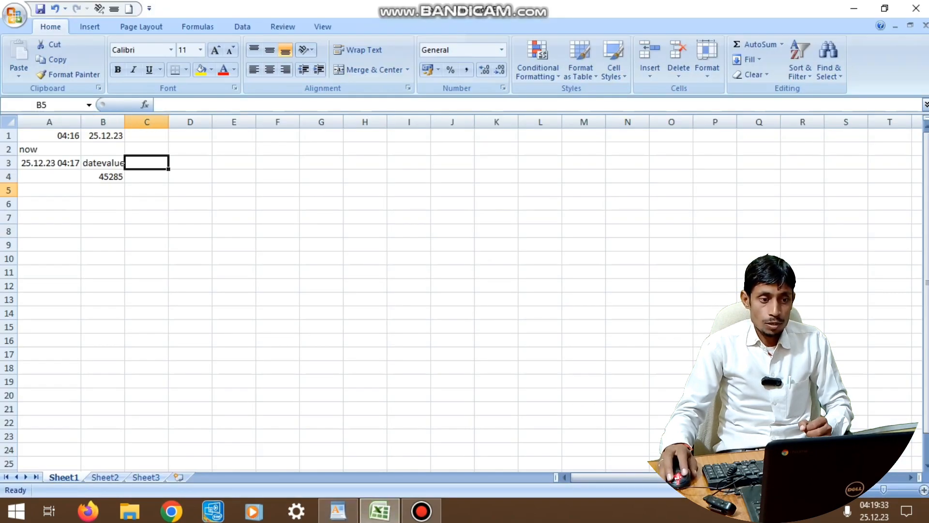
{"action": "type", "text": "day"}
{"action": "key", "text": "Return"}
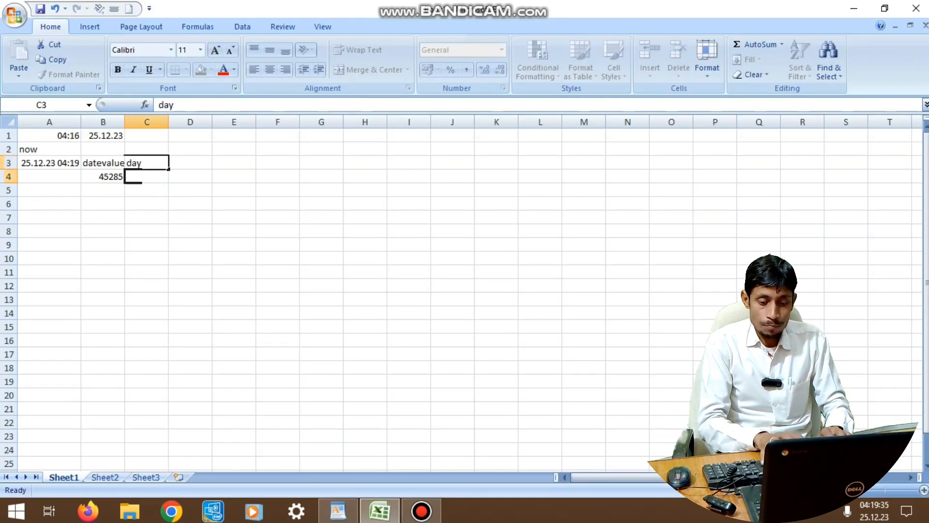
Enter the formula =day("25/12/2023") in cell C4 below the day label and check it in the cell.
{"action": "type", "text": "=da"}
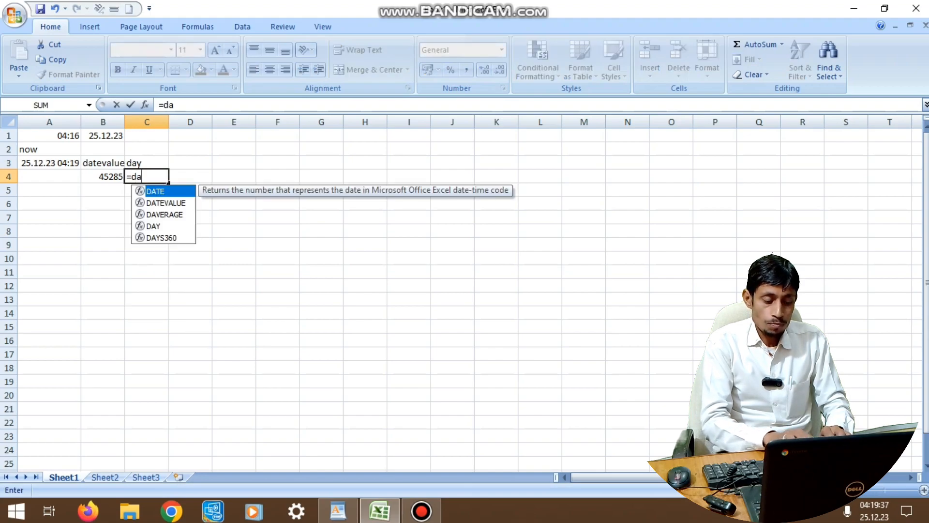
{"action": "type", "text": "y(\"25/12/2023\")"}
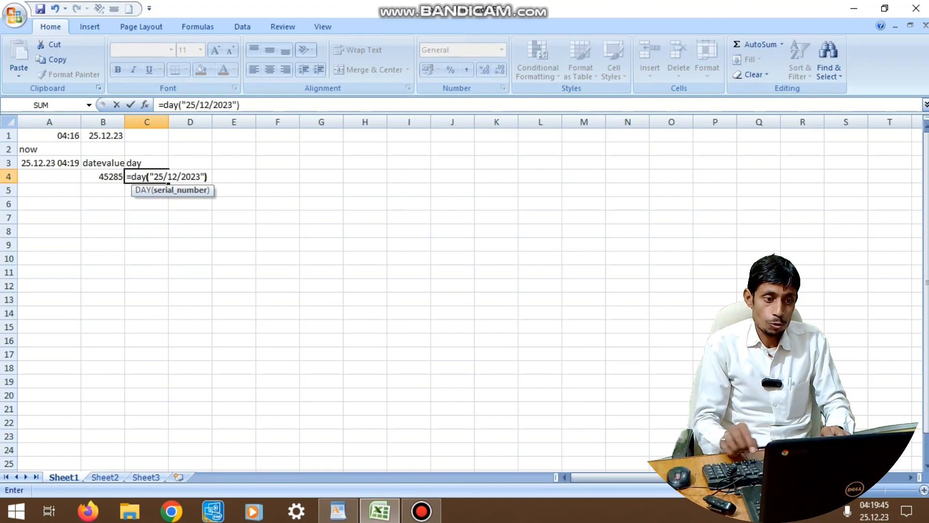
{"action": "key", "text": "Return"}
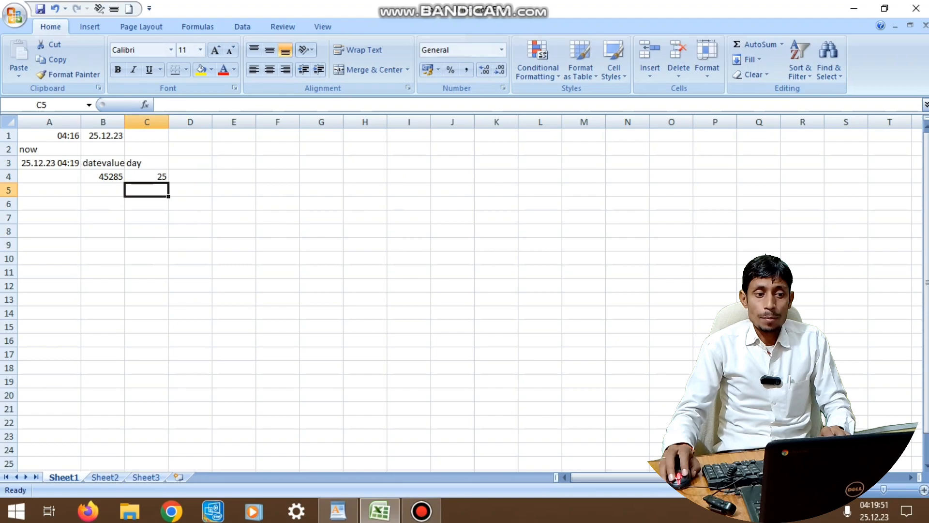
{"action": "left_click", "coordinate": [147, 177]}
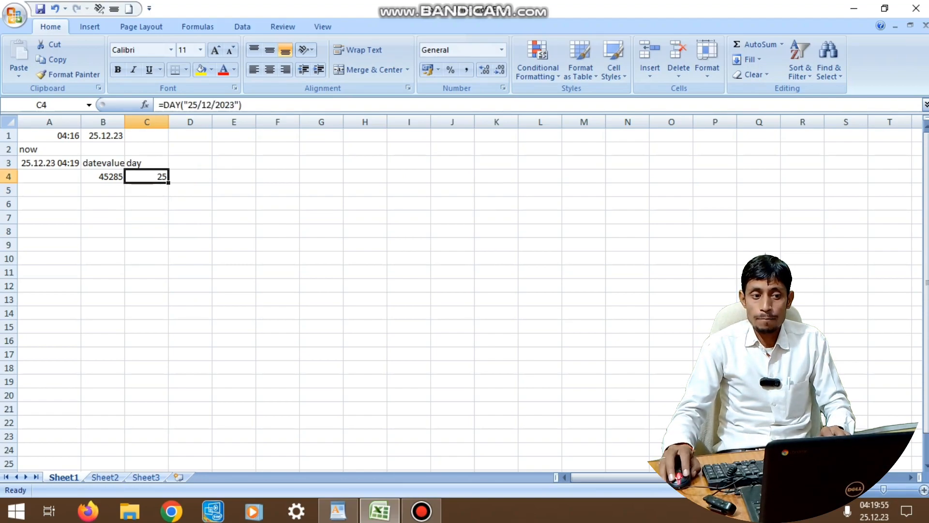
Label cell D3 "month" beside the day label.
{"action": "left_click", "coordinate": [190, 163]}
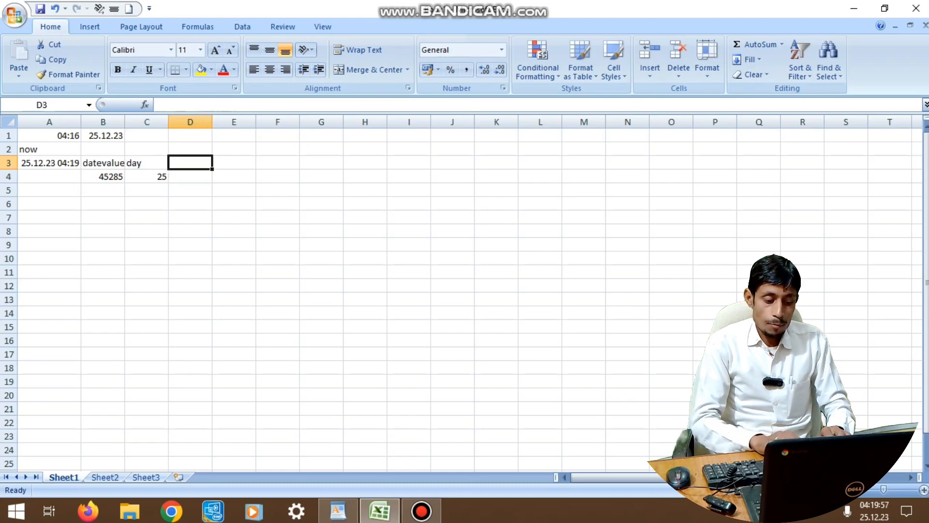
{"action": "type", "text": "month"}
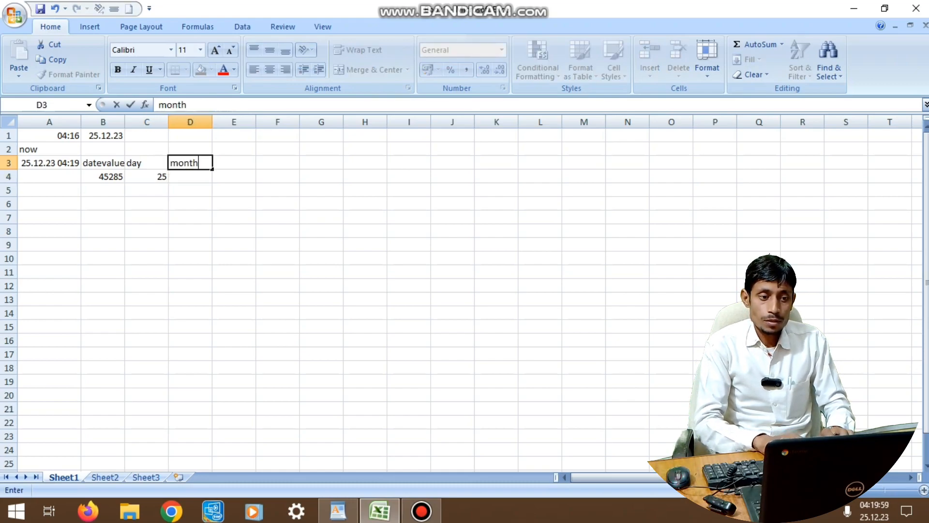
{"action": "key", "text": "Return"}
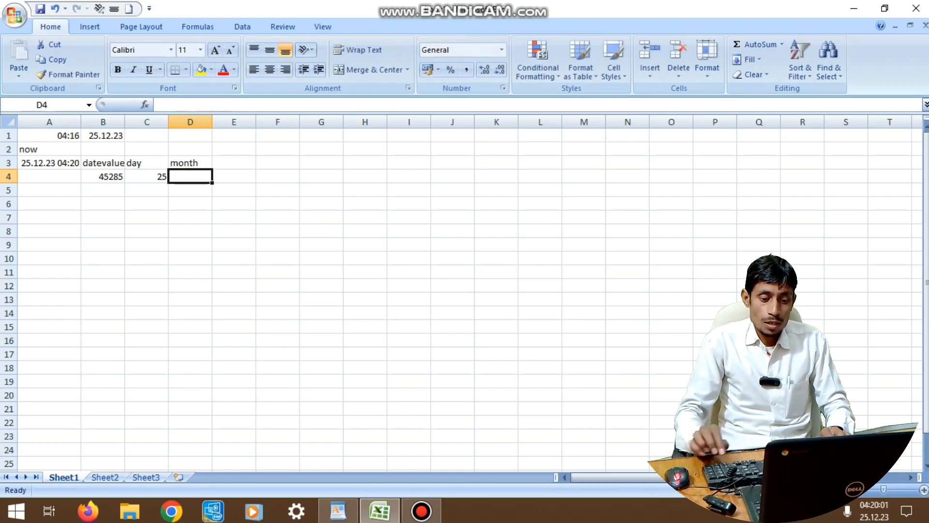
Enter the formula =month("25/10/2023") in cell D4 below the month label.
{"action": "type", "text": "=month"}
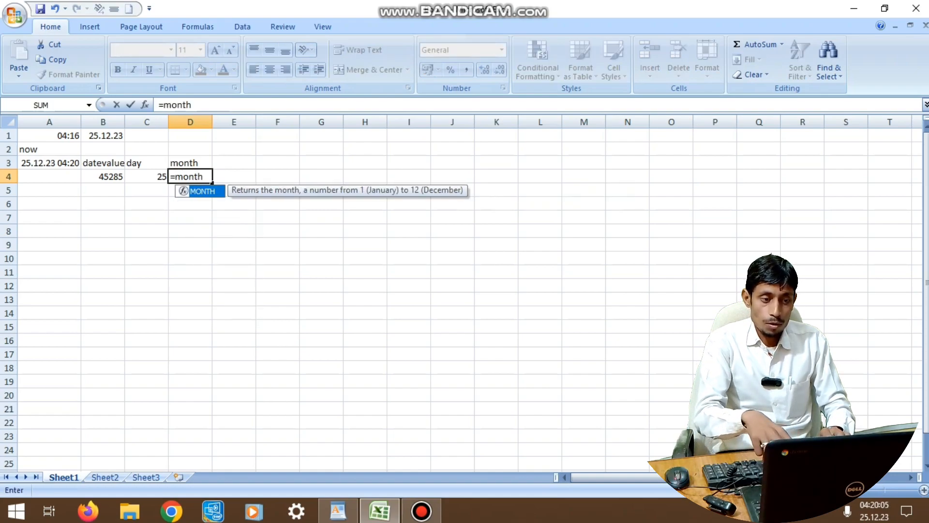
{"action": "type", "text": "(\""}
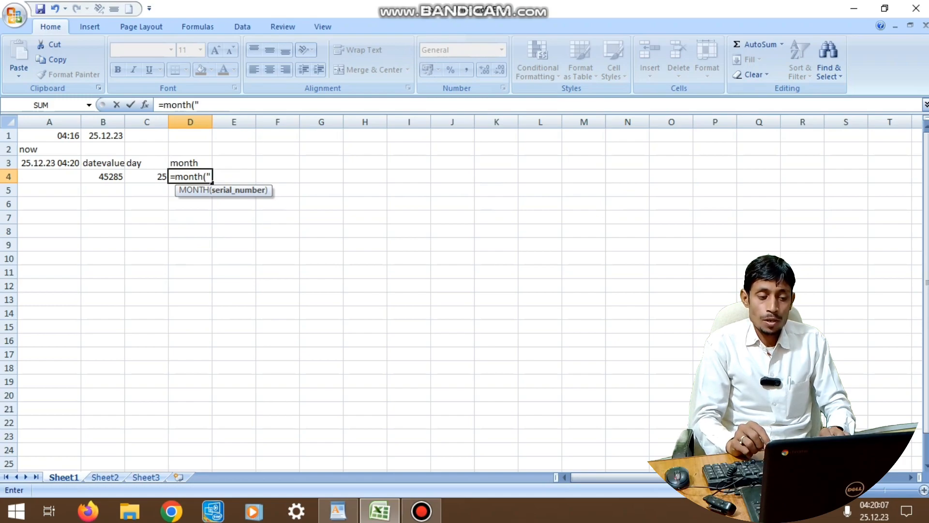
{"action": "type", "text": "25"}
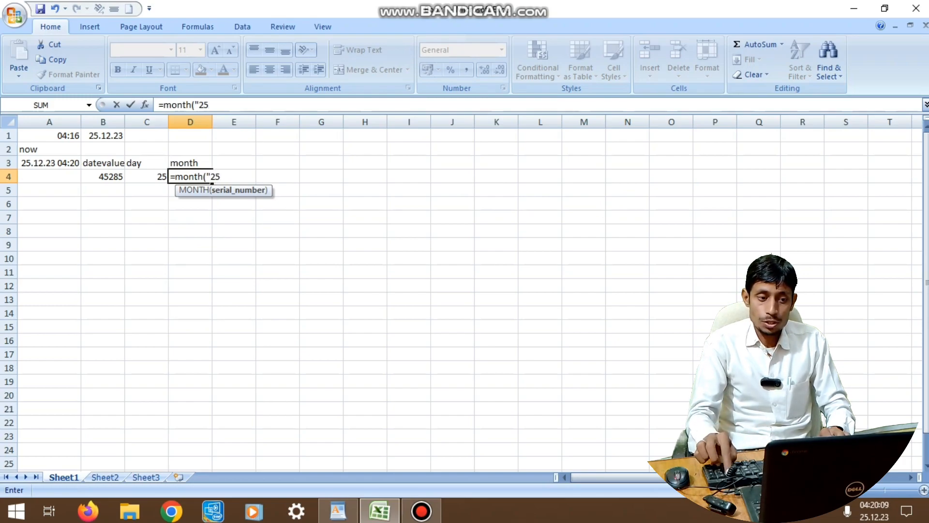
{"action": "type", "text": "/10/20"}
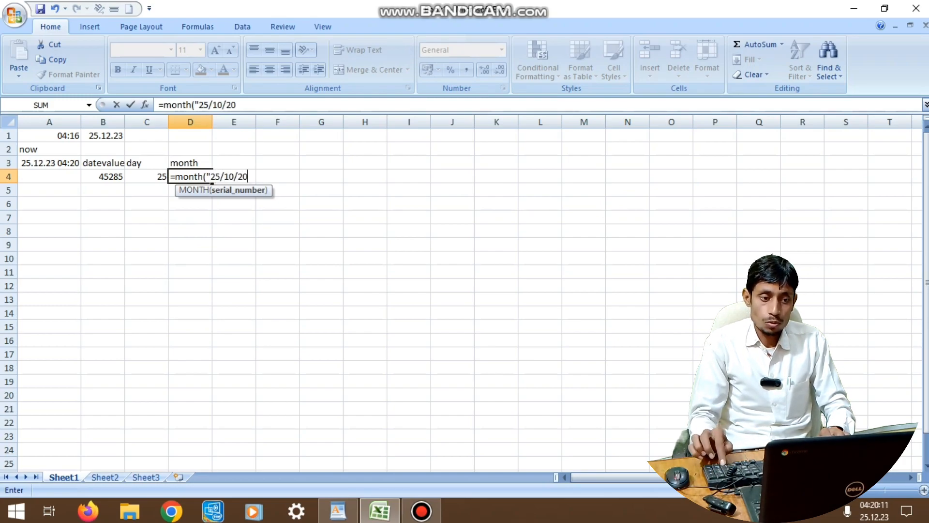
{"action": "type", "text": "23\")"}
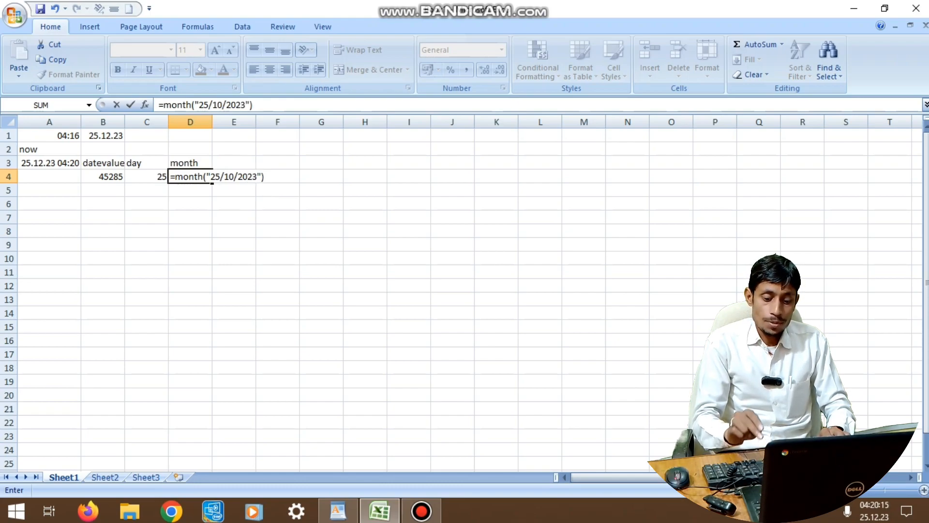
{"action": "key", "text": "Return"}
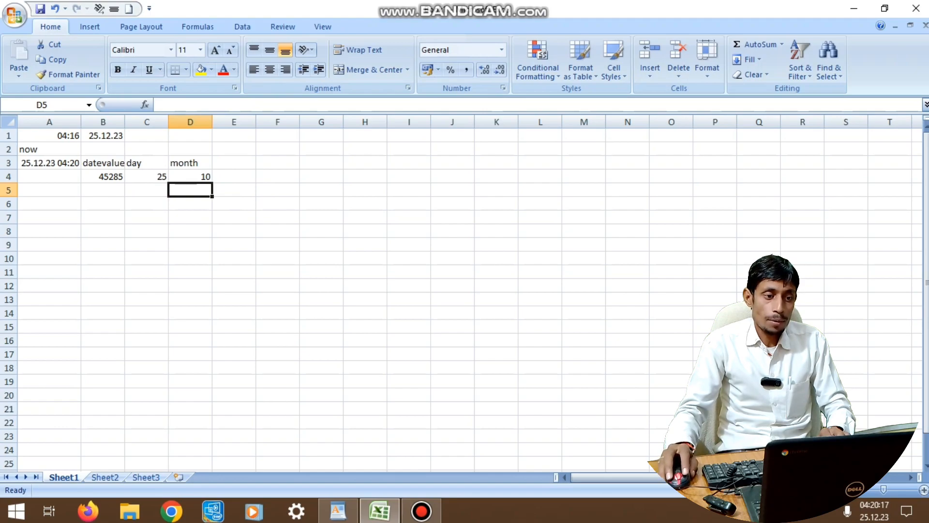
Edit the MONTH formula in cell D4 so that its date reads "25/12/2023".
{"action": "left_click", "coordinate": [190, 177]}
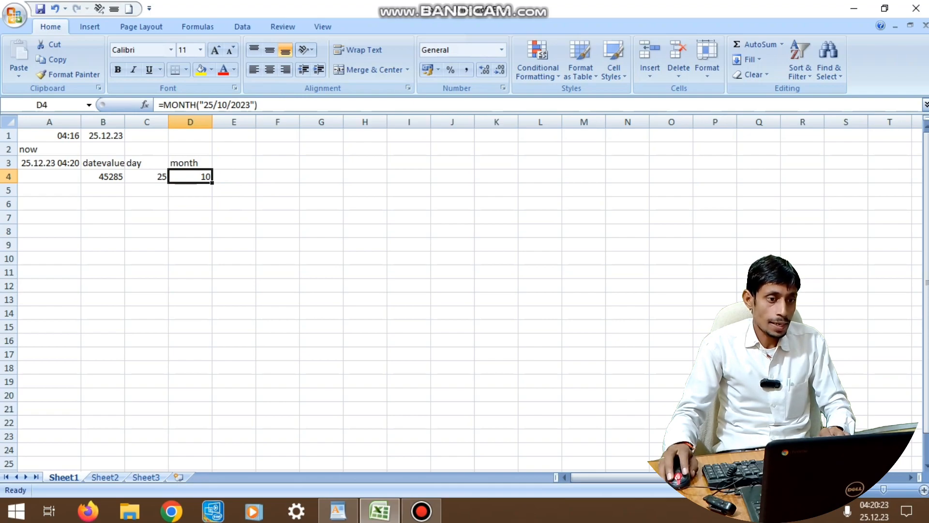
{"action": "key", "text": "F2"}
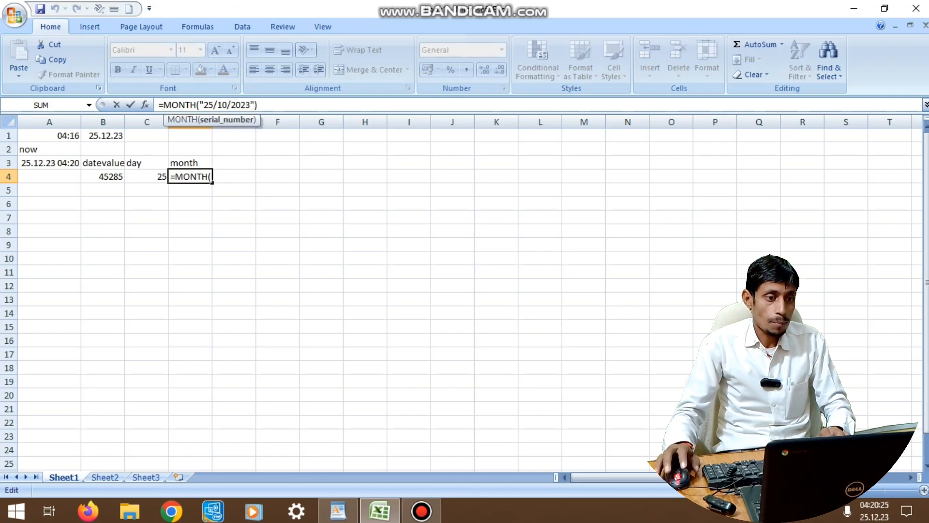
{"action": "key", "text": "Left"}
{"action": "key", "text": "Left"}
{"action": "key", "text": "Left"}
{"action": "key", "text": "Left"}
{"action": "key", "text": "Left"}
{"action": "key", "text": "Left"}
{"action": "key", "text": "Left"}
{"action": "key", "text": "BackSpace"}
{"action": "type", "text": "2"}
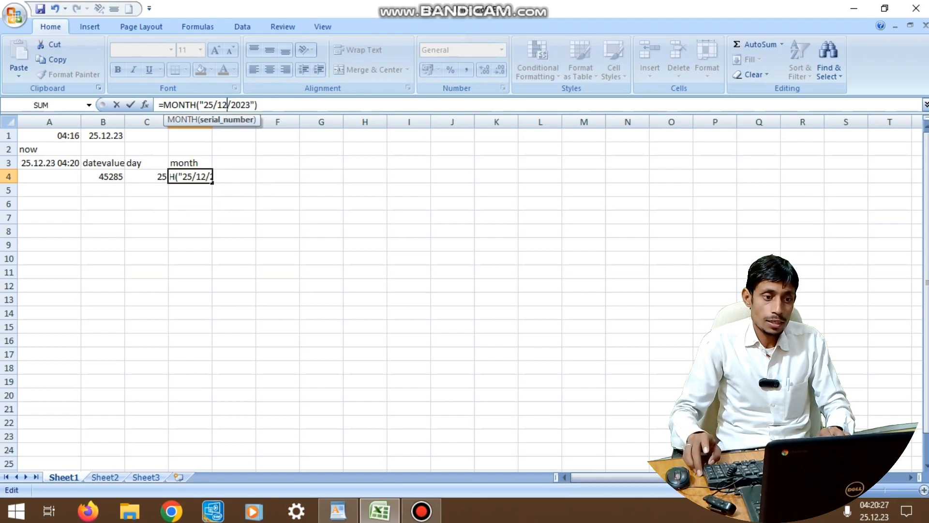
{"action": "key", "text": "Return"}
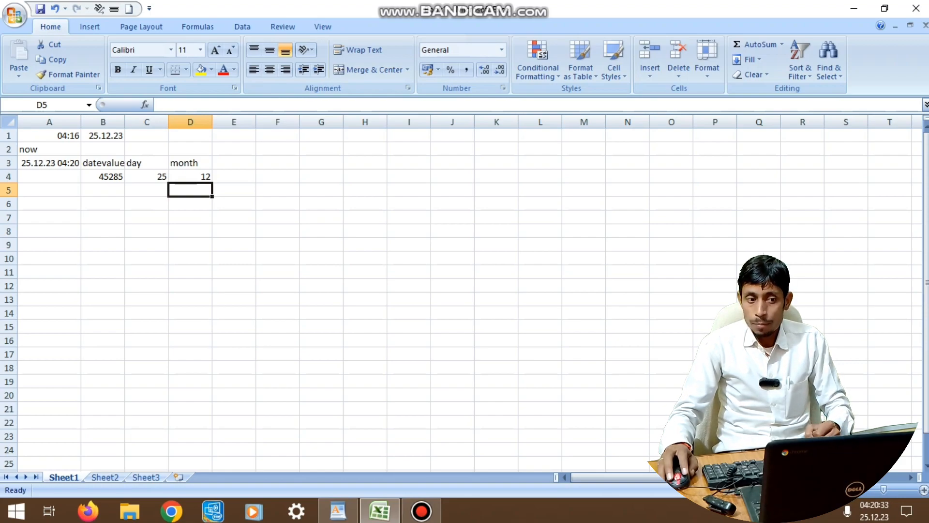
Label cell E3 "year" beside the month label.
{"action": "left_click", "coordinate": [234, 164]}
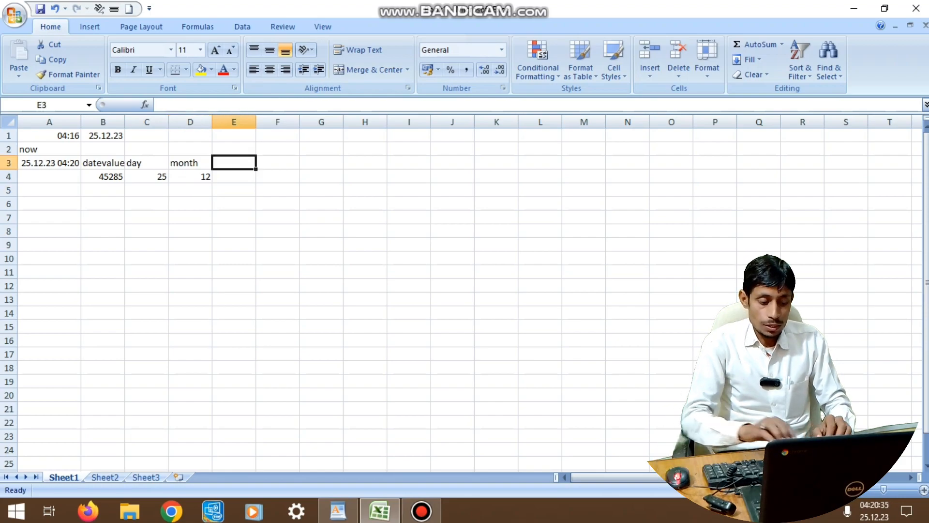
{"action": "type", "text": "year"}
{"action": "key", "text": "Return"}
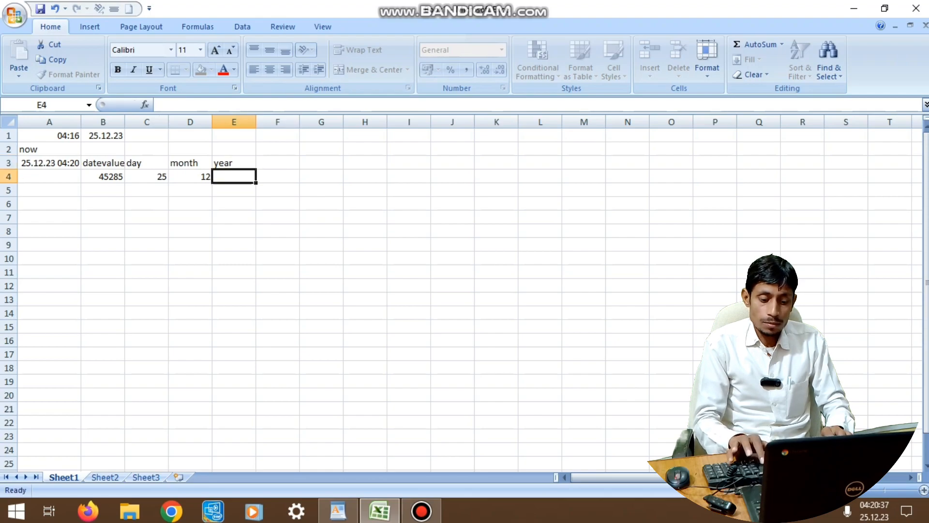
Enter the formula =year("25/12/2023") in cell E4 below the year label and check it in the cell.
{"action": "type", "text": "=year"}
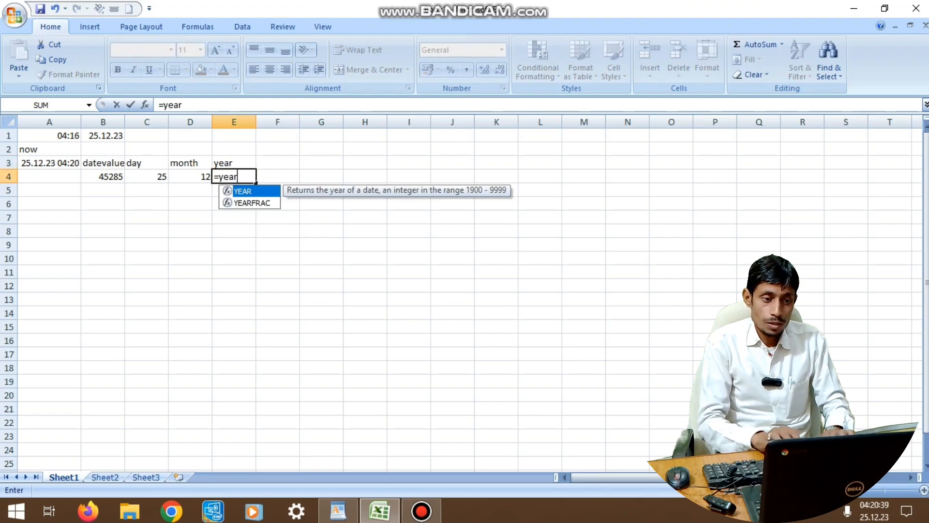
{"action": "type", "text": "(\""}
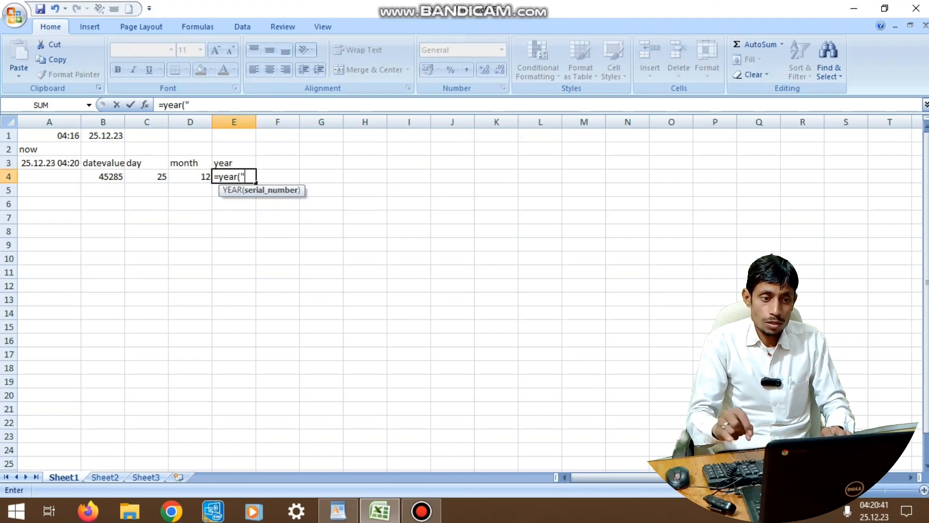
{"action": "type", "text": "25/"}
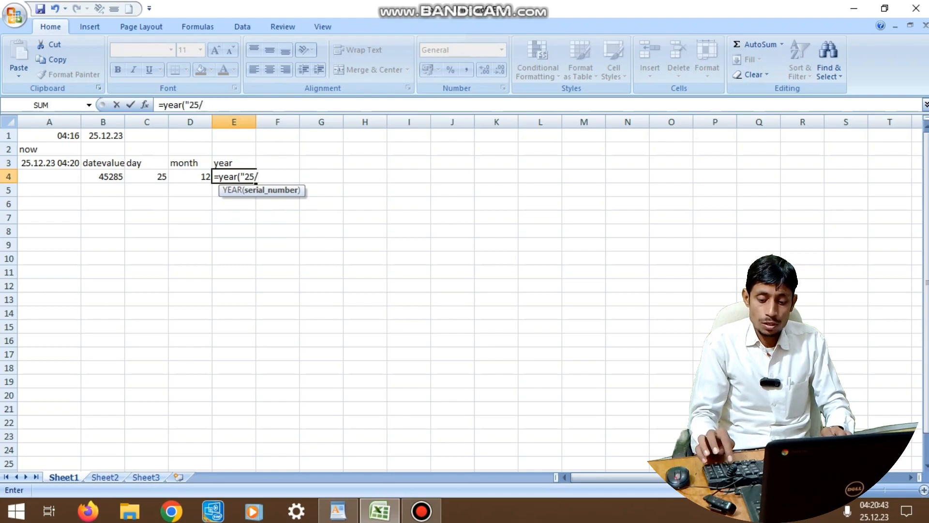
{"action": "type", "text": "12/2023"}
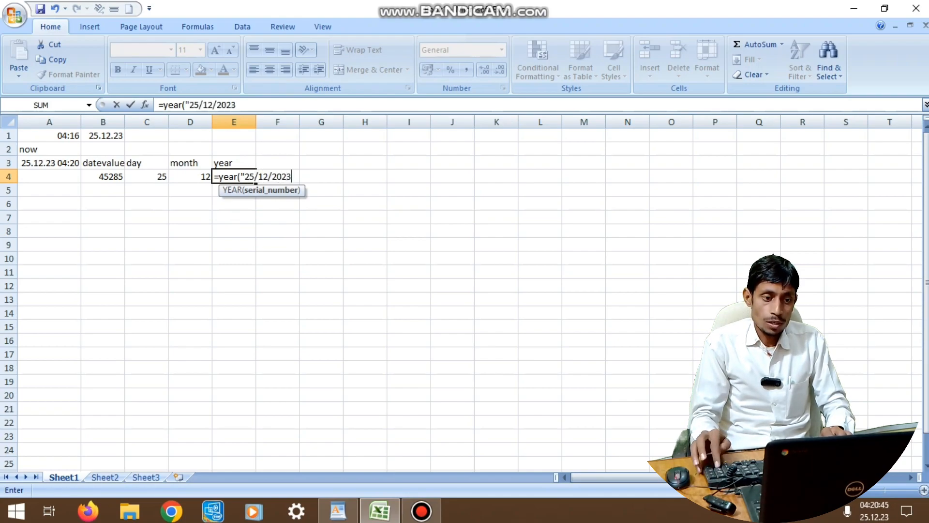
{"action": "type", "text": "\")"}
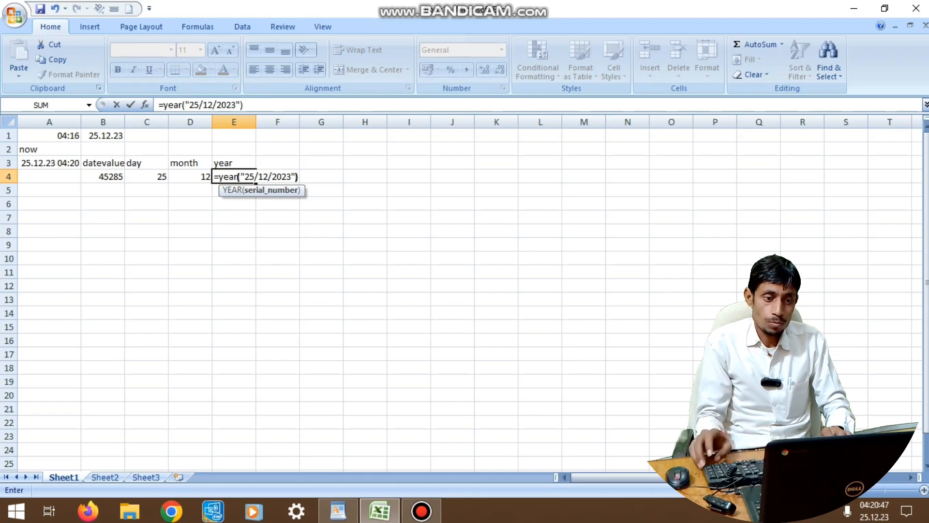
{"action": "key", "text": "Return"}
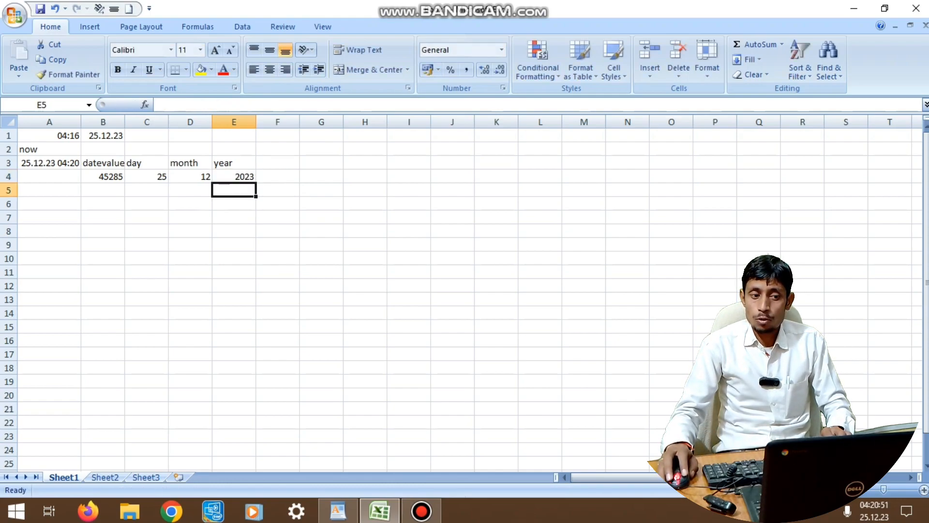
{"action": "left_click", "coordinate": [234, 177]}
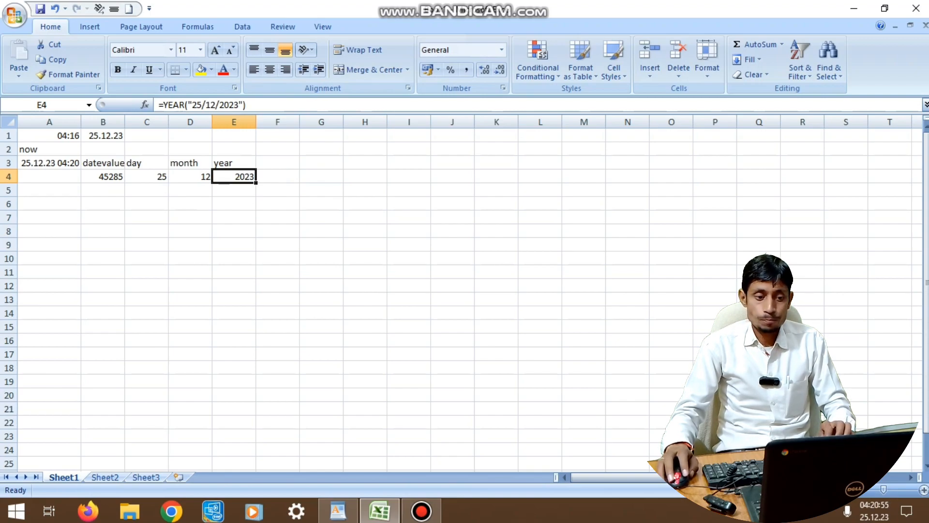
Switch to the WordPad notes and read the Weekday function's description and example.
{"action": "mouse_move", "coordinate": [380, 511]}
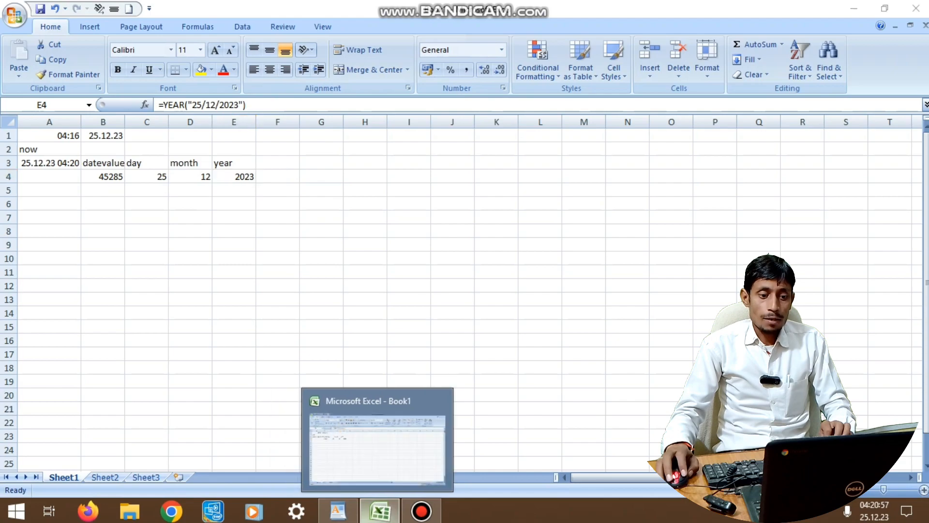
{"action": "left_click", "coordinate": [338, 510]}
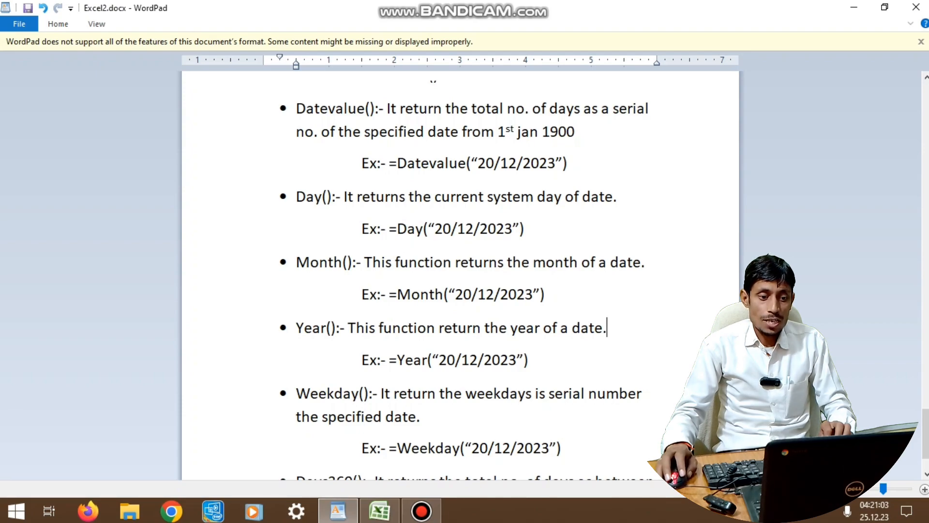
{"action": "left_click", "coordinate": [421, 416]}
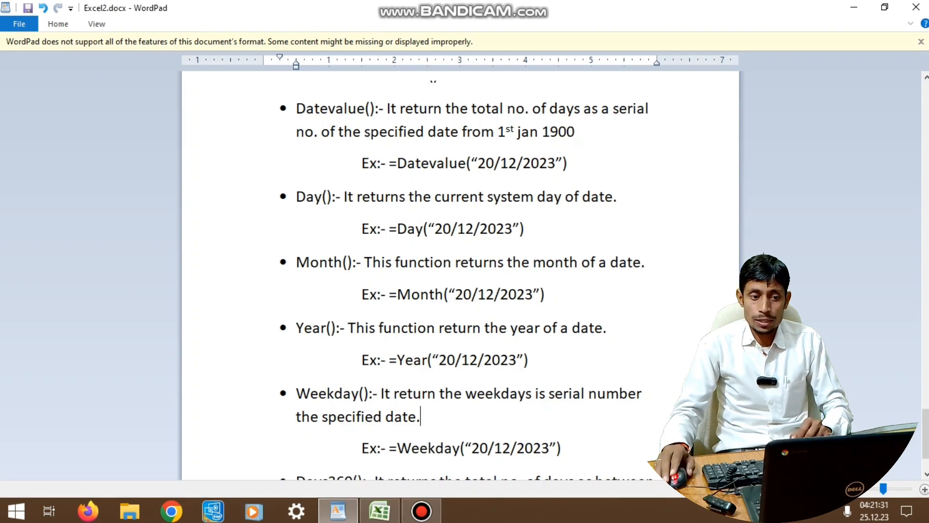
{"action": "scroll", "coordinate": [460, 276], "scroll_direction": "down", "scroll_amount": 3}
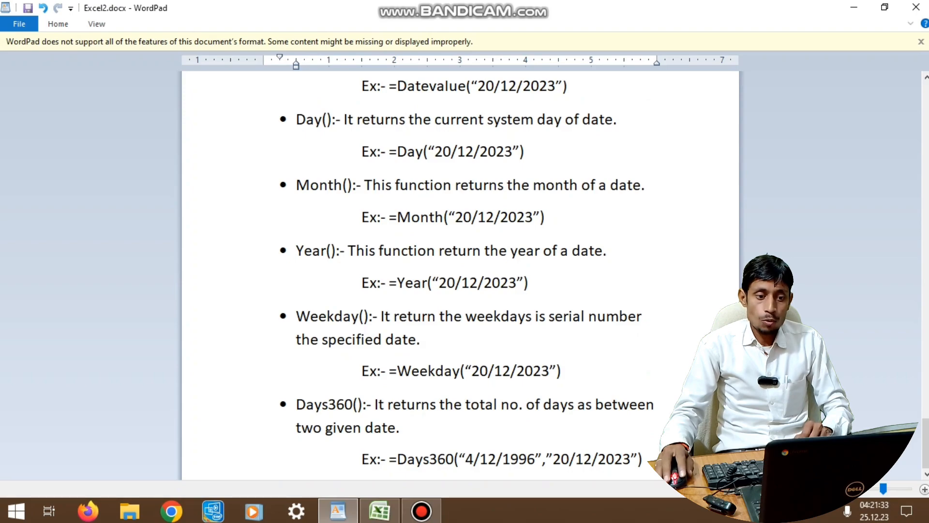
{"action": "left_click", "coordinate": [561, 371]}
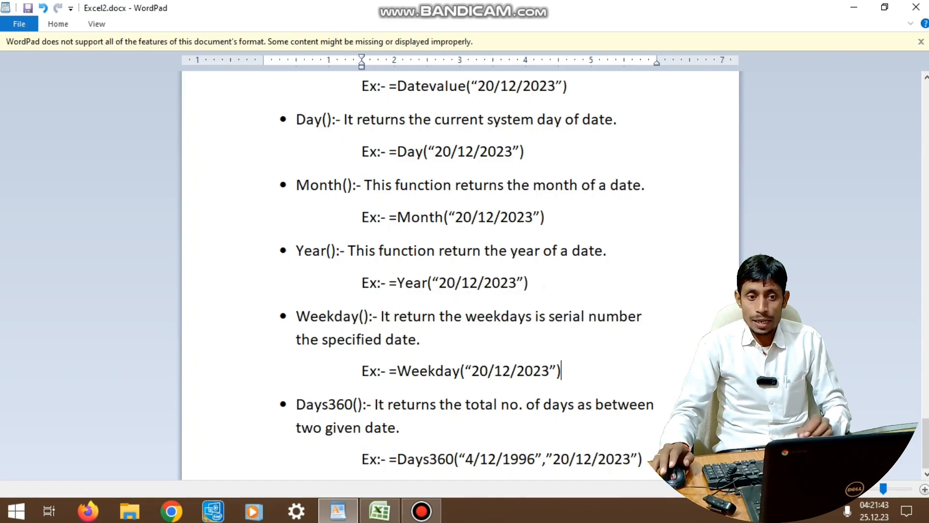
Switch back to Excel, maximize its window and label cell F3 "weekday" beside the year label.
{"action": "key", "text": "alt+Tab"}
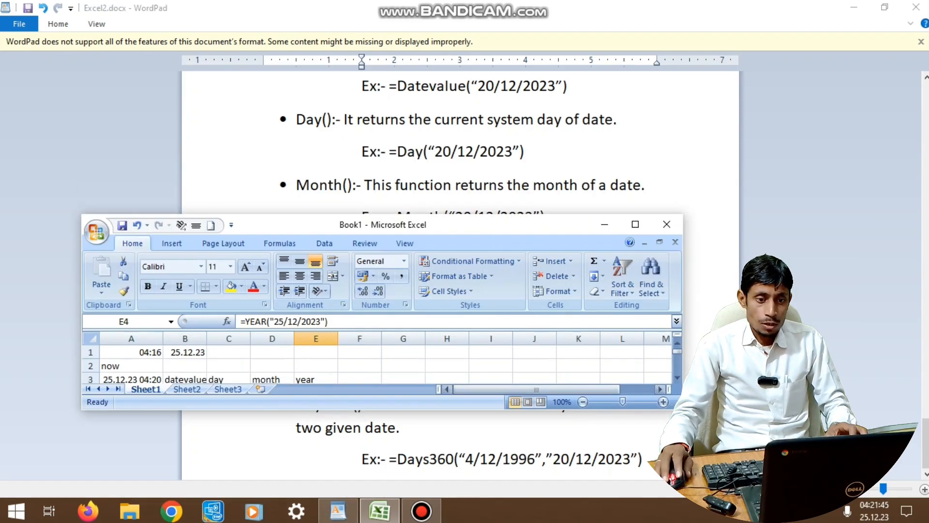
{"action": "left_click", "coordinate": [635, 224]}
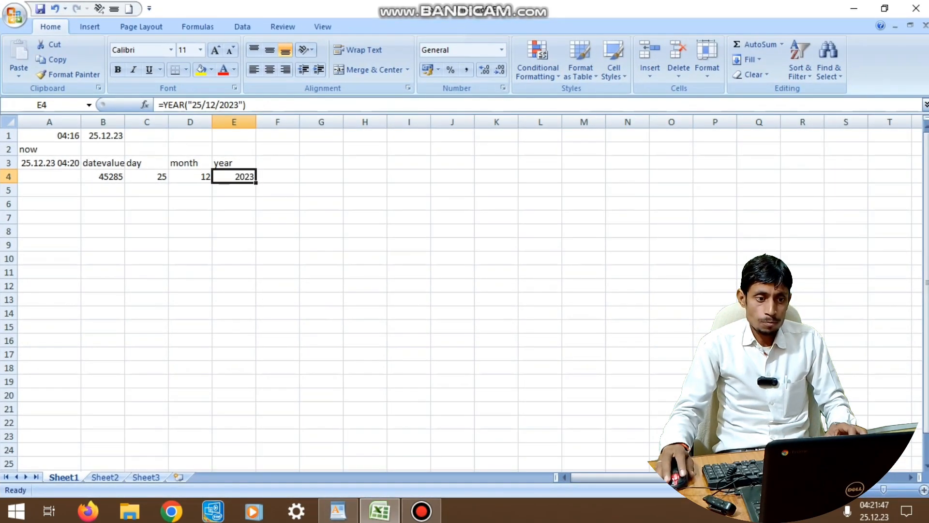
{"action": "left_click", "coordinate": [278, 163]}
{"action": "type", "text": "weekday"}
{"action": "key", "text": "Return"}
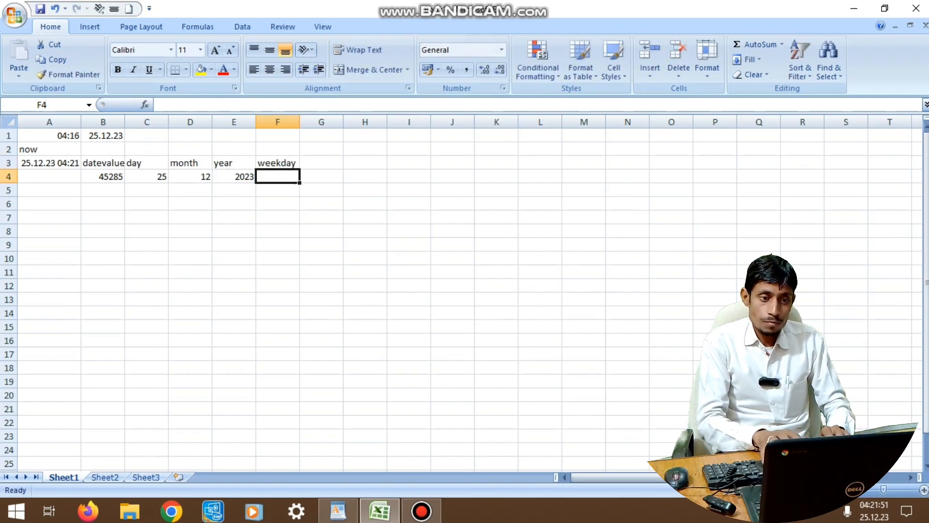
Enter the formula =weekday("25/12/2023") in cell F4 below the weekday label and check it in the cell.
{"action": "type", "text": "=e"}
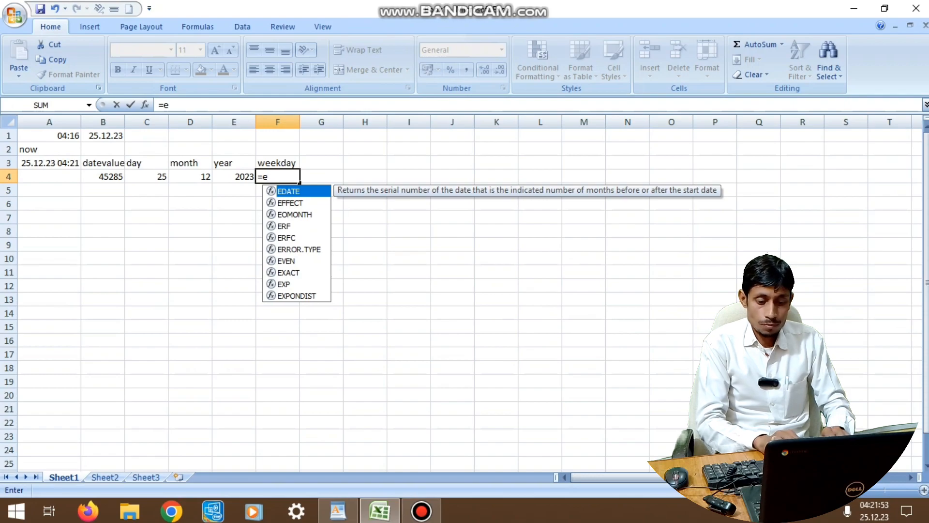
{"action": "key", "text": "BackSpace"}
{"action": "type", "text": "weekday("}
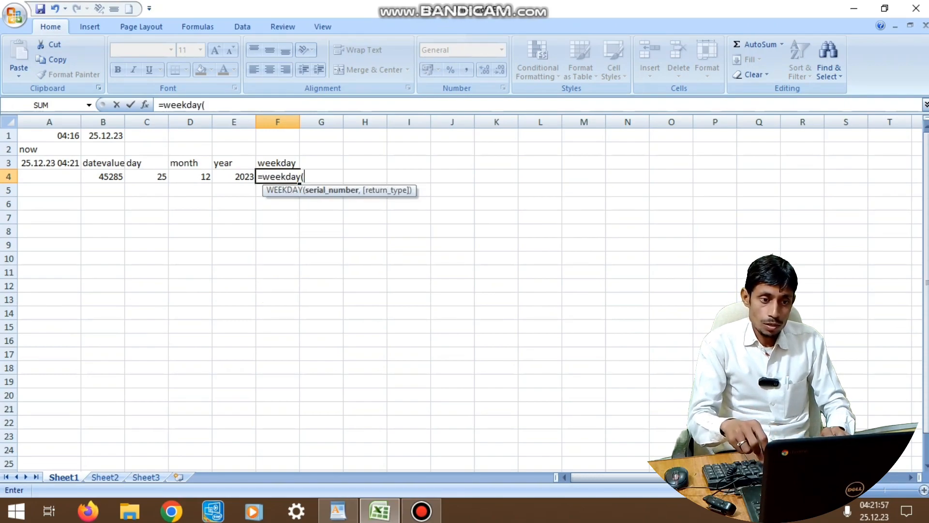
{"action": "type", "text": "\"25"}
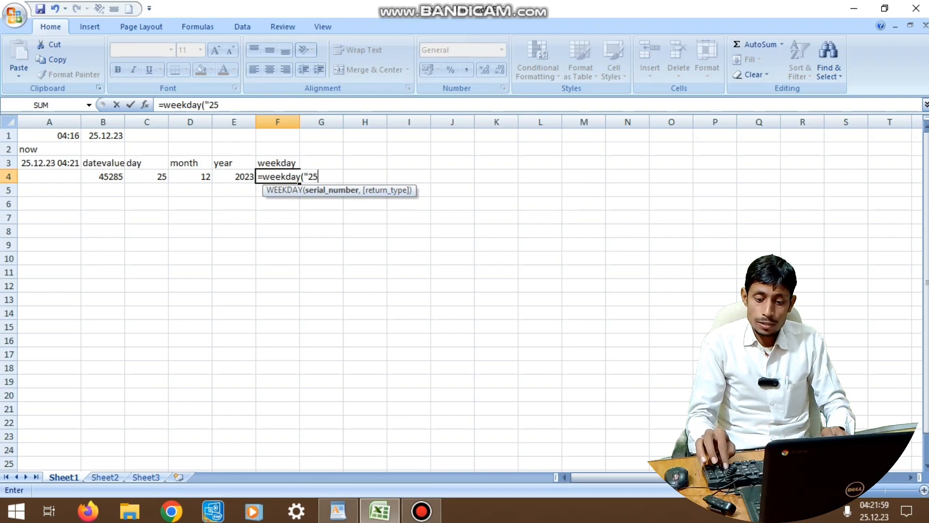
{"action": "type", "text": "/12/202"}
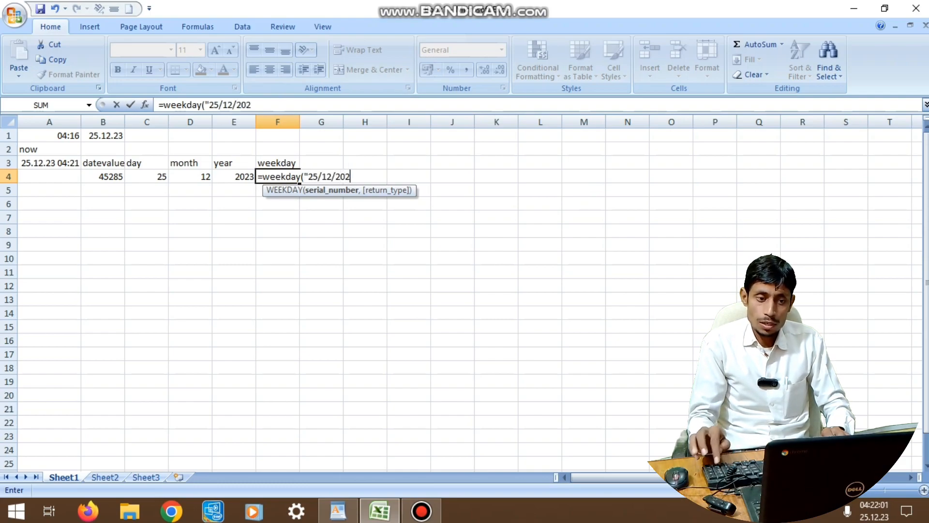
{"action": "type", "text": "3\")"}
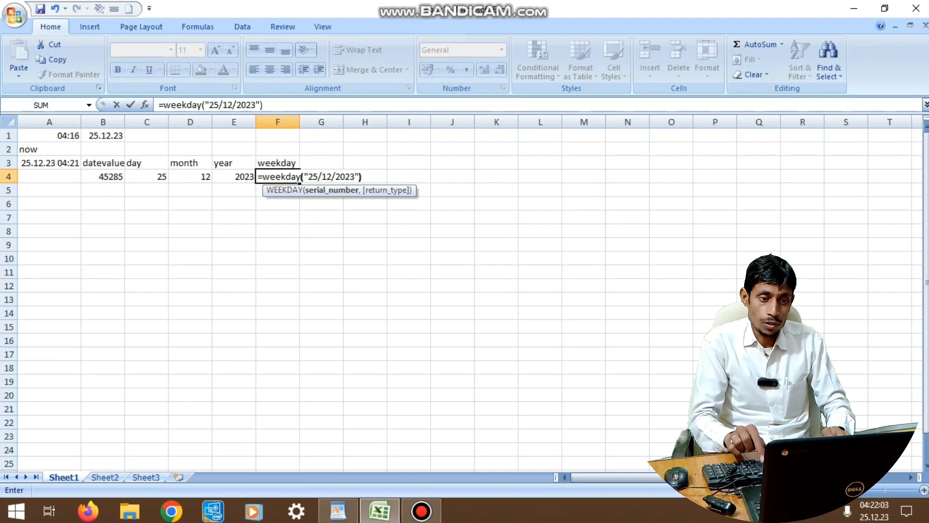
{"action": "key", "text": "Return"}
{"action": "left_click", "coordinate": [277, 177]}
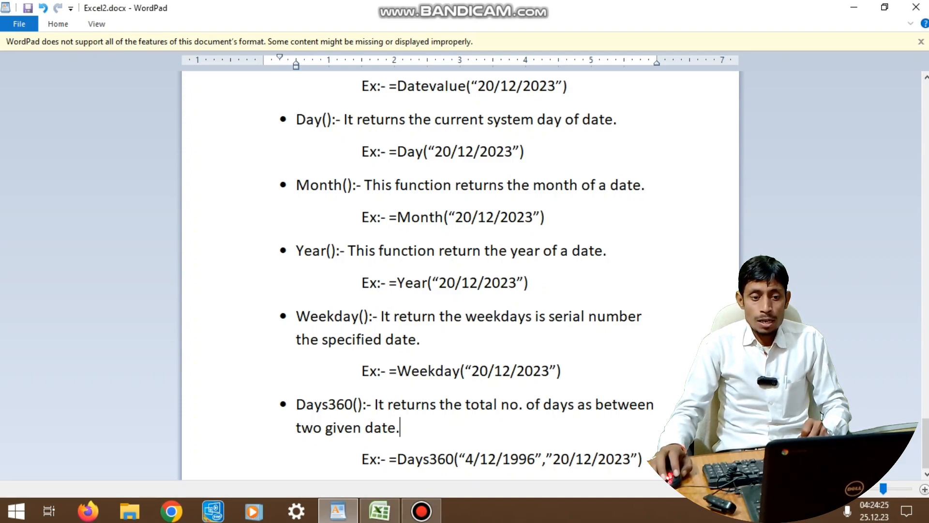
After reading the Days360 example in the WordPad notes, switch back to Excel and label cell G3 "days360".
{"action": "left_click", "coordinate": [643, 459]}
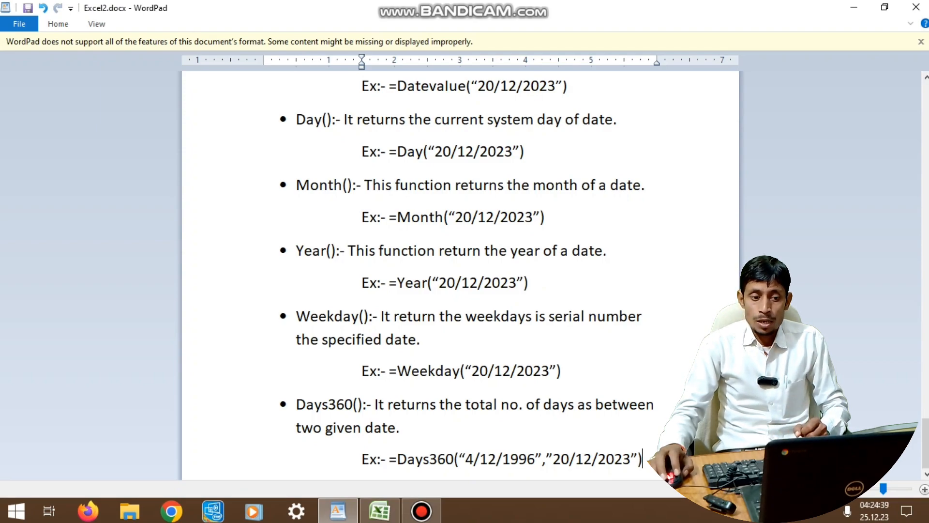
{"action": "left_click", "coordinate": [380, 511]}
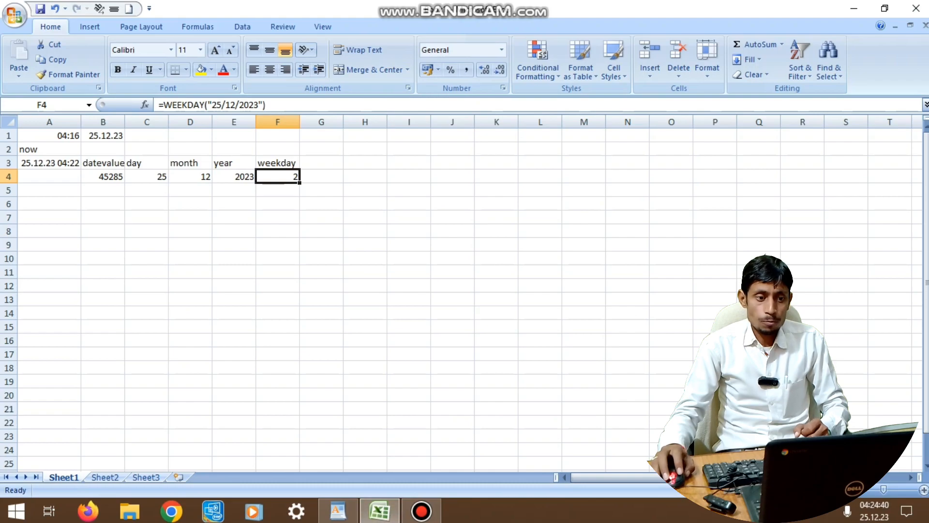
{"action": "left_click", "coordinate": [321, 163]}
{"action": "type", "text": "days360"}
{"action": "key", "text": "Return"}
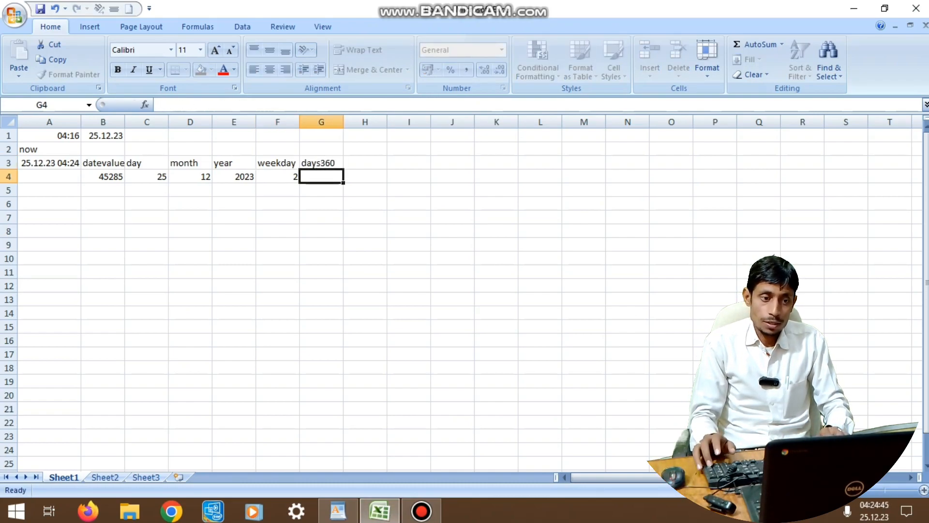
Enter the formula =days360("04/12/1996","25/12/2023") in cell G4 below the days360 label.
{"action": "type", "text": "=day"}
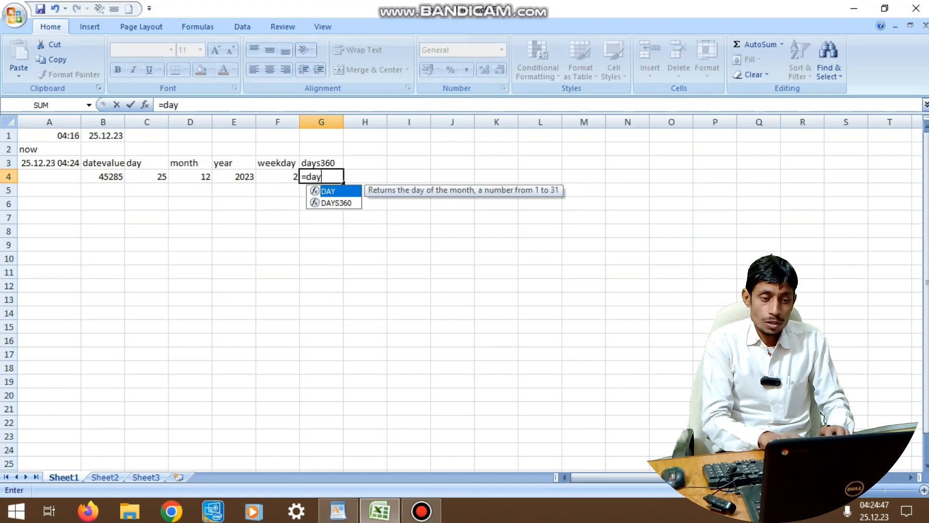
{"action": "type", "text": "s360"}
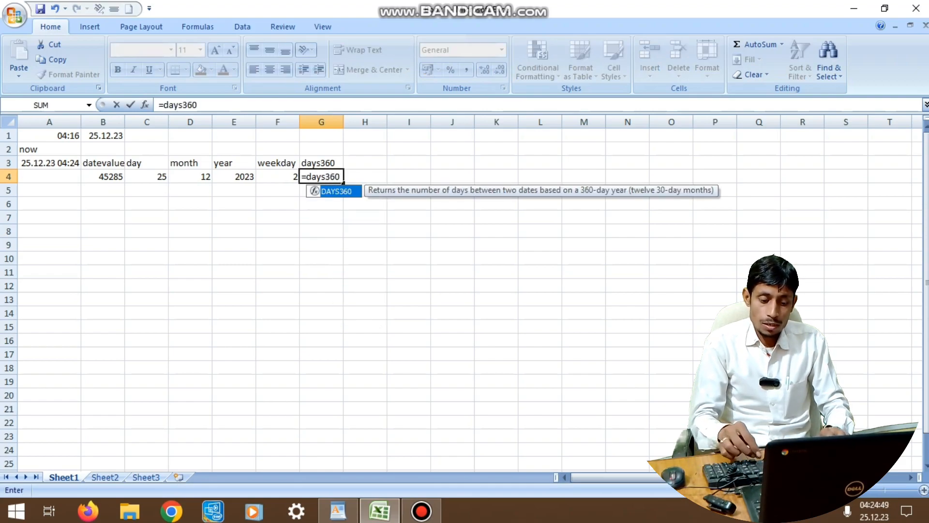
{"action": "type", "text": "(\"04/12/20"}
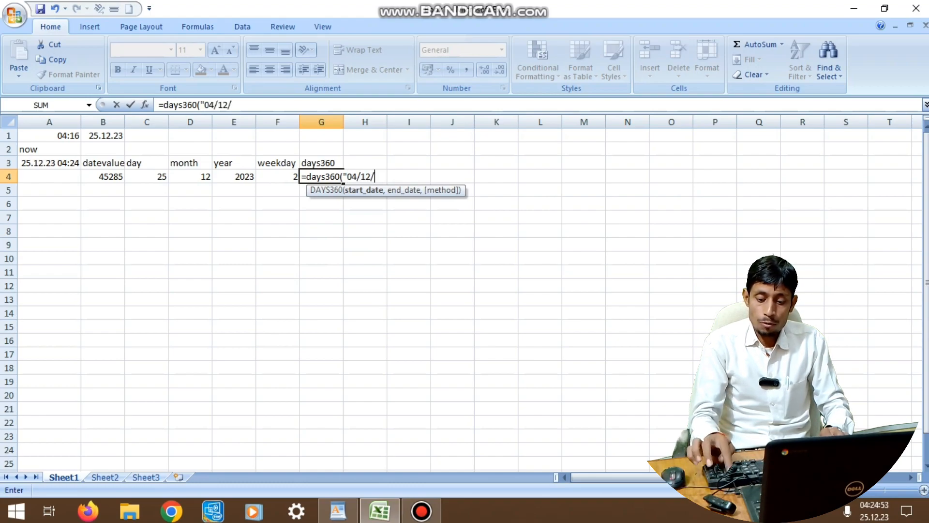
{"action": "key", "text": "BackSpace"}
{"action": "key", "text": "BackSpace"}
{"action": "type", "text": "1"}
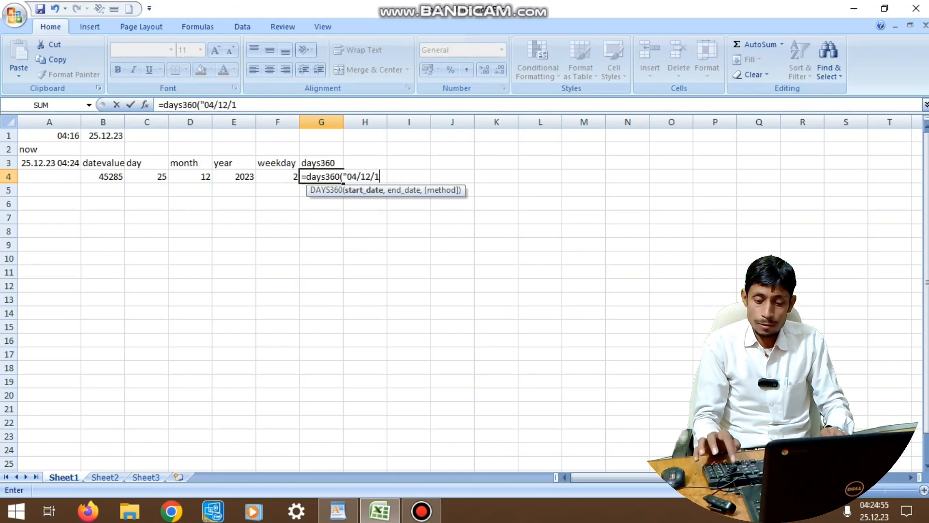
{"action": "type", "text": "996\",\""}
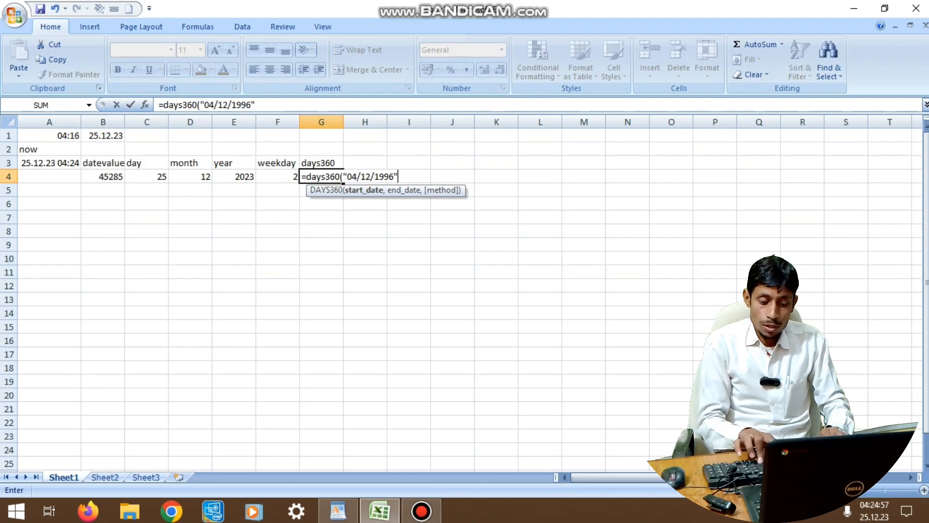
{"action": "type", "text": "2"}
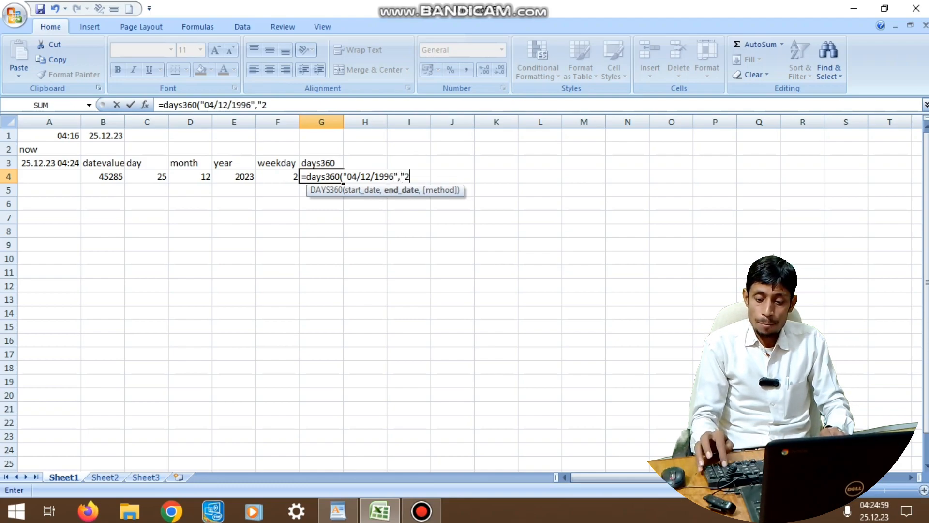
{"action": "type", "text": "5/12/"}
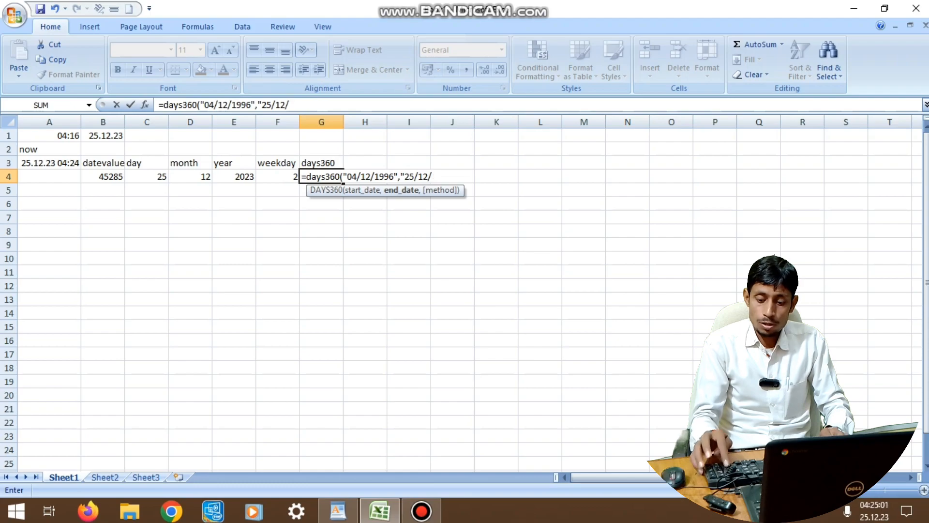
{"action": "type", "text": "2023\")"}
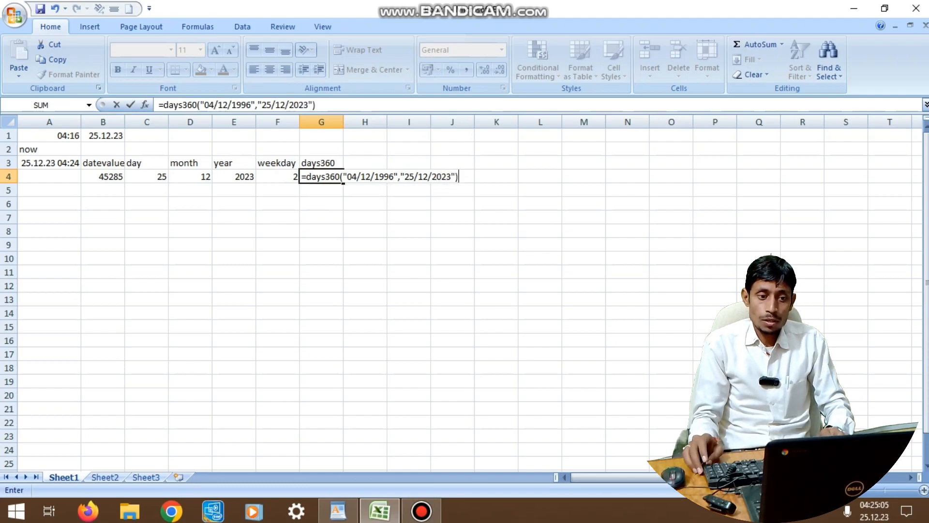
{"action": "key", "text": "Return"}
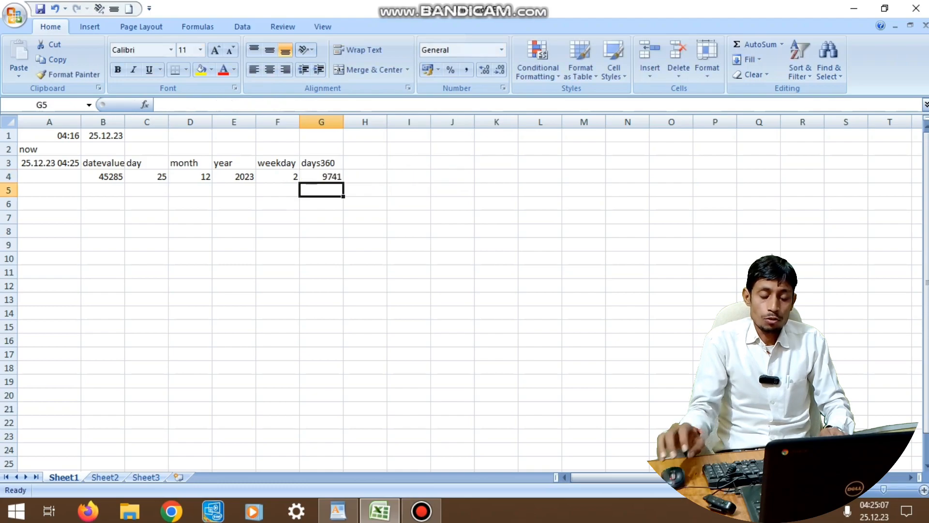